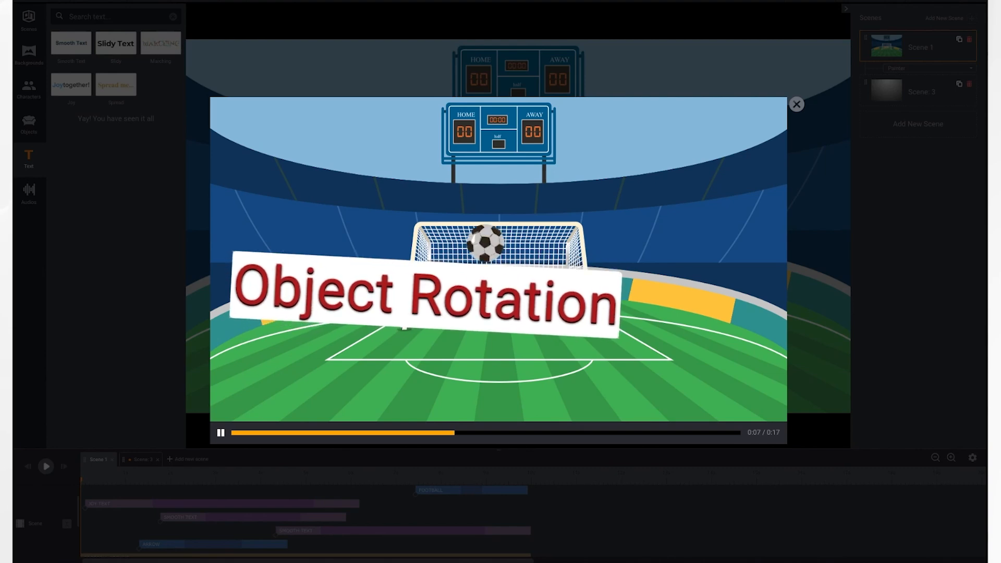
# - Stop and close the video preview, and open the settings of the "Underlay Text Box" text on the canvas
pyautogui.click(220, 433)
pyautogui.press('Escape')
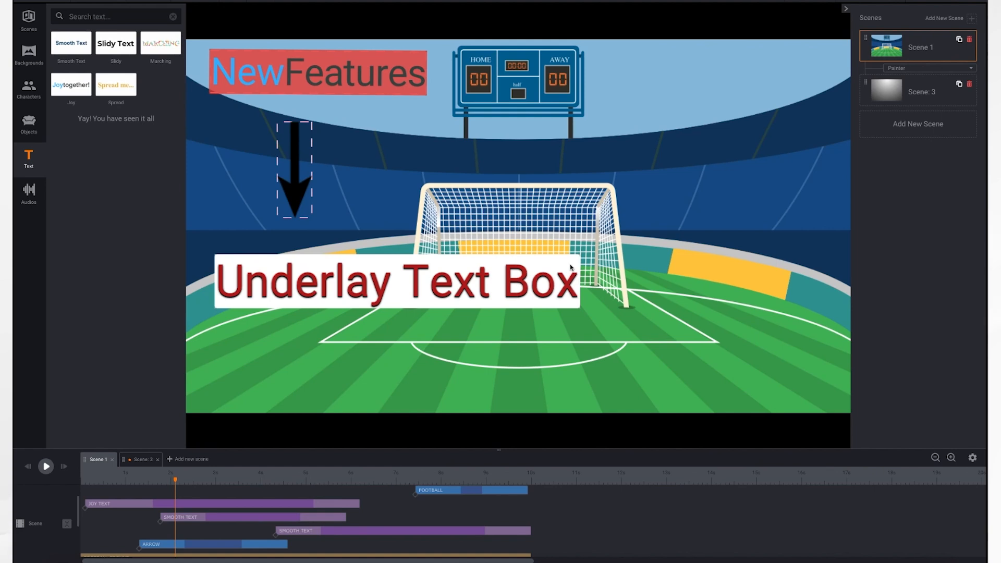
pyautogui.click(446, 281)
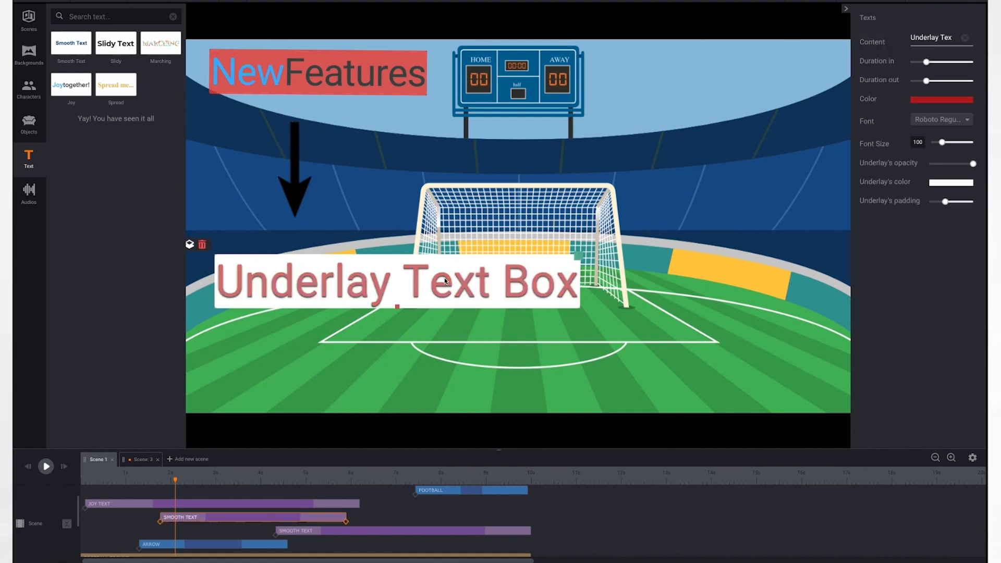
# - Add a Joy text beside the scoreboard in Scene 1 and change its content to "Underlay Color"
pyautogui.click(71, 85)
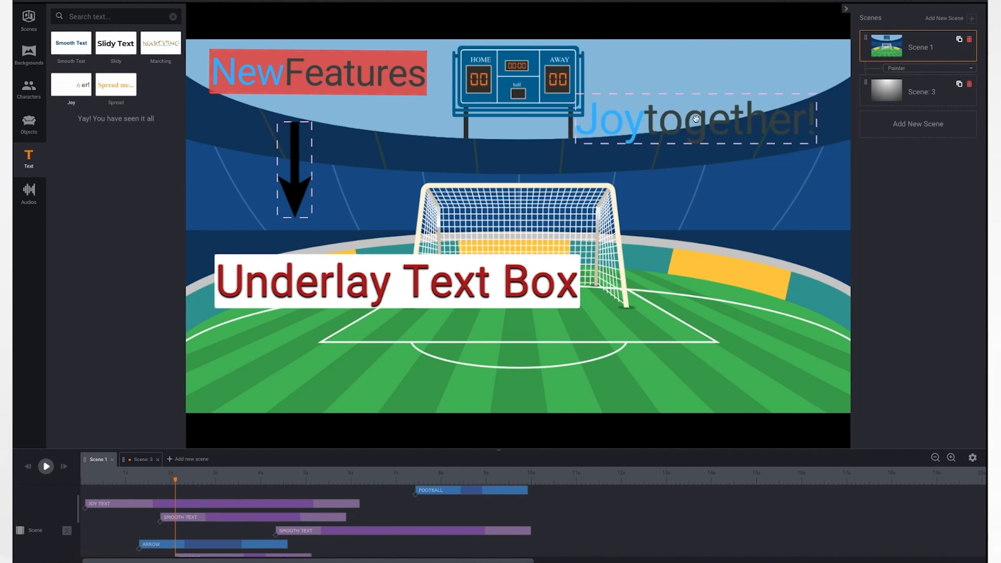
pyautogui.click(695, 119)
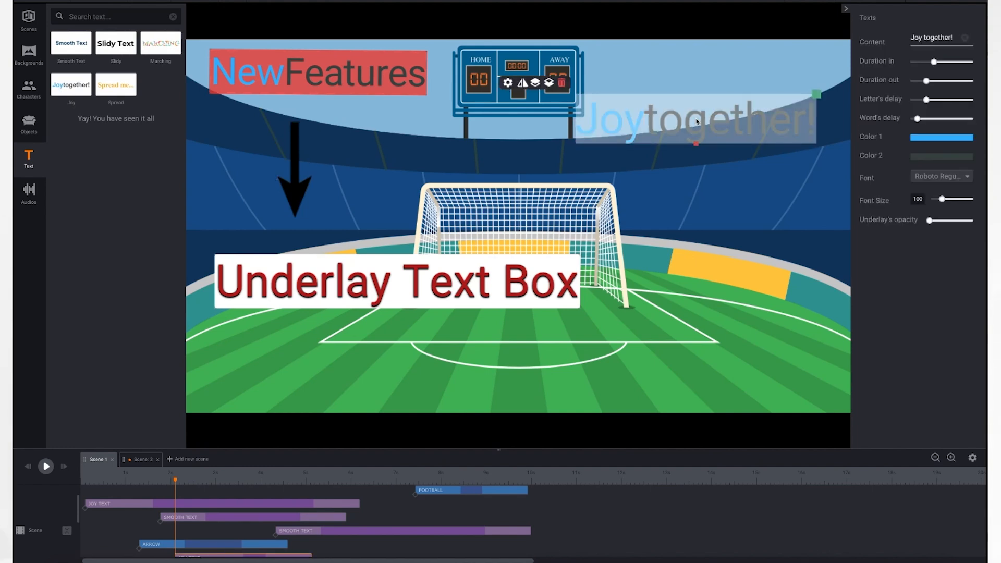
pyautogui.click(953, 37)
pyautogui.press('BackSpace')
pyautogui.press('BackSpace')
pyautogui.press('BackSpace')
pyautogui.press('BackSpace')
pyautogui.press('BackSpace')
pyautogui.press('BackSpace')
pyautogui.press('BackSpace')
pyautogui.press('BackSpace')
pyautogui.press('BackSpace')
pyautogui.press('BackSpace')
pyautogui.write('Underlay Color')
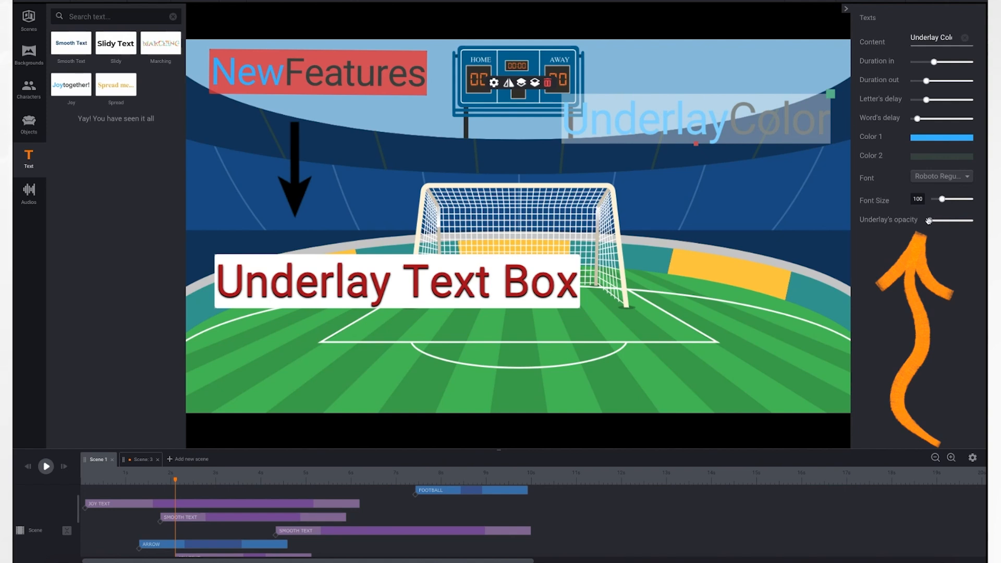
# - Give the "Underlay Color" text a fully opaque underlay and color that underlay crimson pink
pyautogui.moveTo(929, 221); pyautogui.dragTo(976, 223)
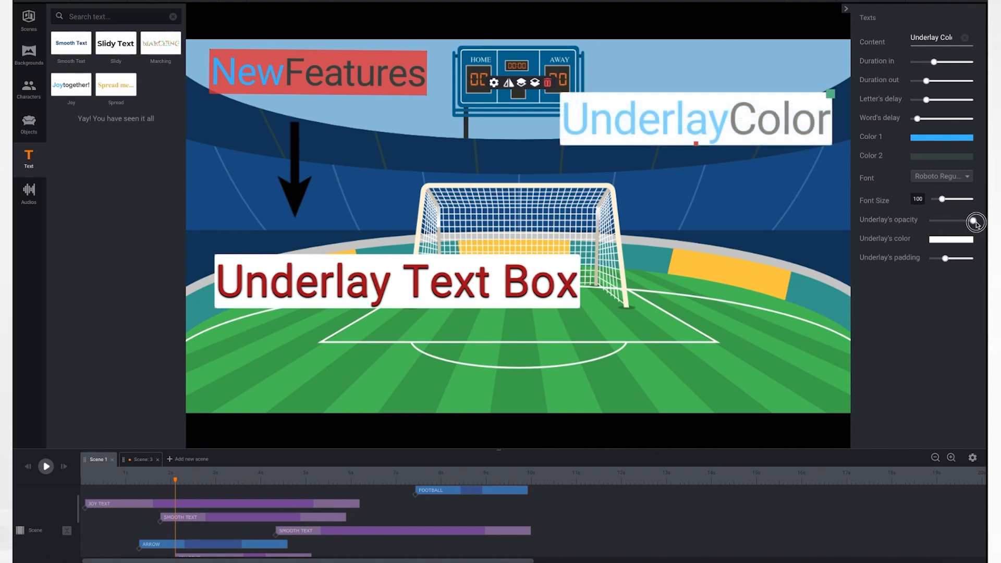
pyautogui.click(957, 242)
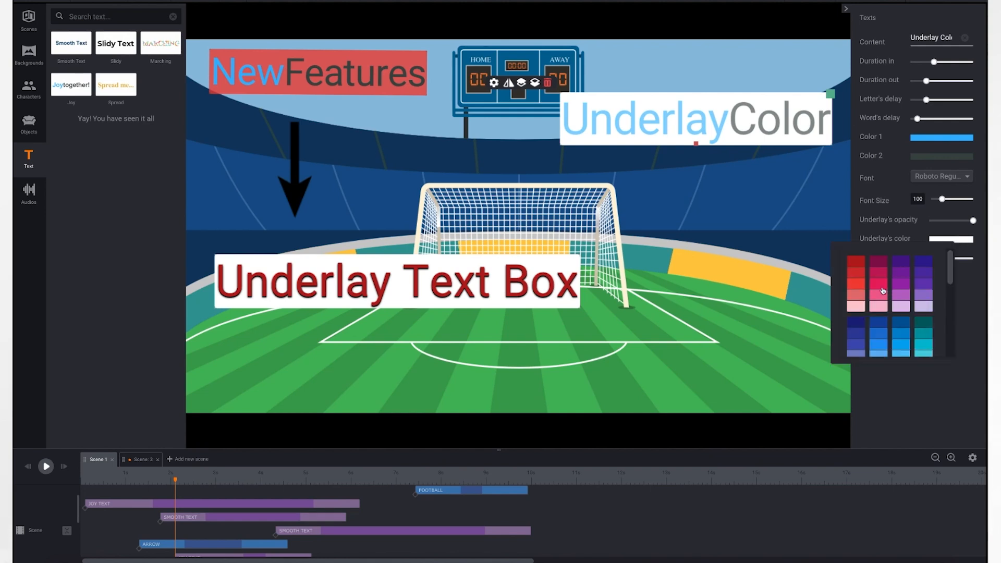
pyautogui.click(880, 284)
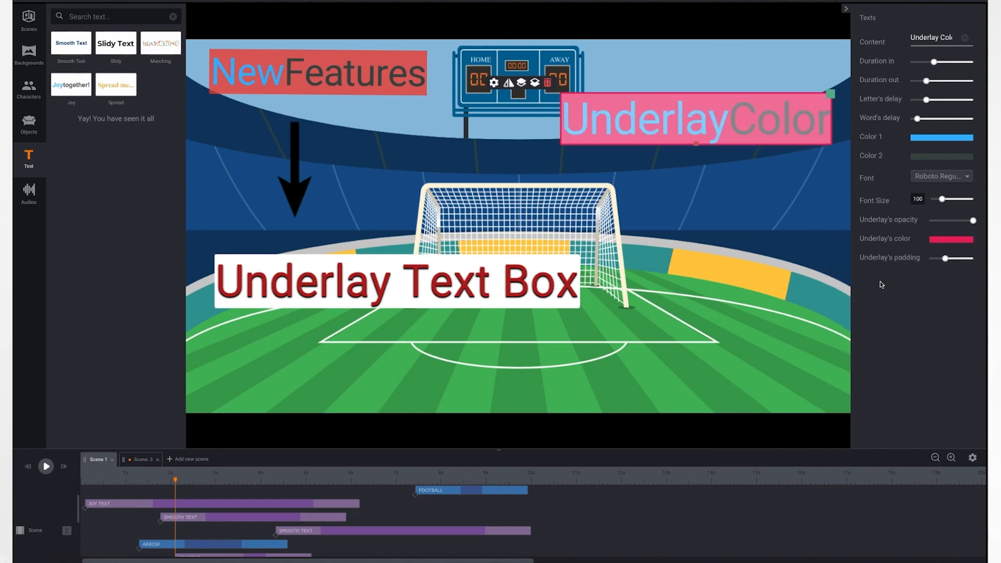
# - Change the "Underlay Color" text's underlay to a greyish brown and increase its padding to roughly two thirds, leaving the text deselected
pyautogui.click(954, 239)
pyautogui.scroll(-5, 891, 334)
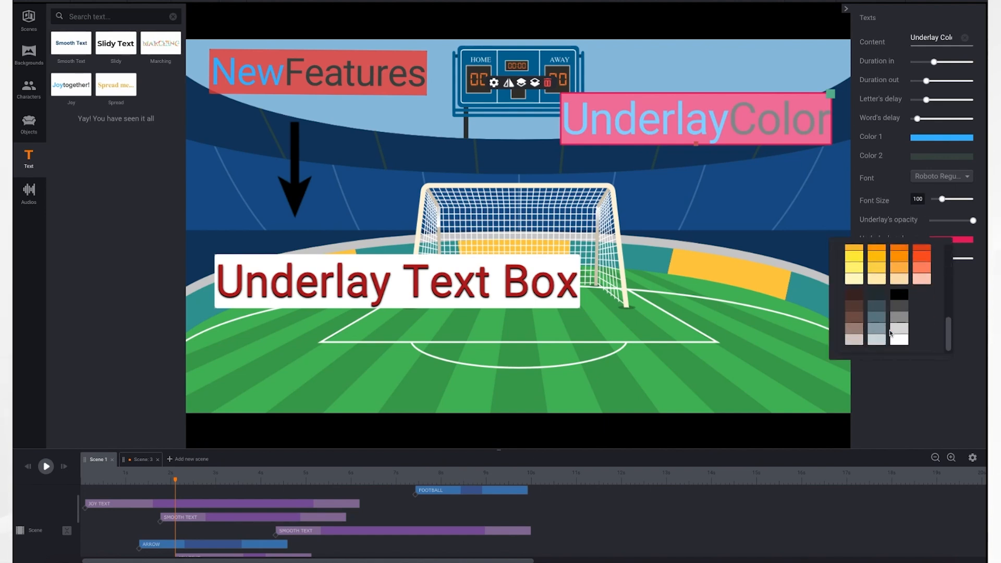
pyautogui.click(853, 330)
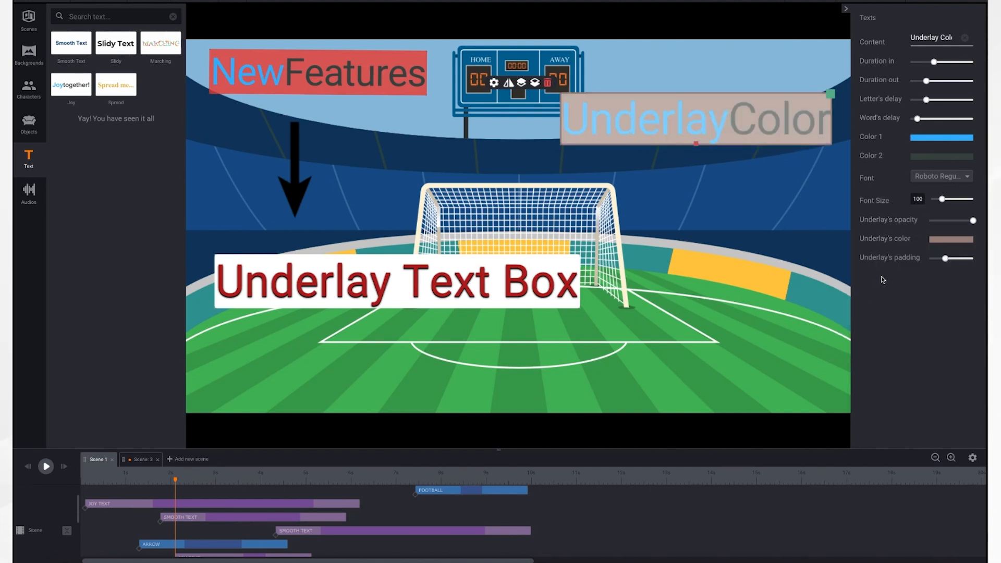
pyautogui.moveTo(945, 258)
pyautogui.mouseDown()
pyautogui.moveTo(979, 261)
pyautogui.moveTo(926, 265)
pyautogui.moveTo(960, 264)
pyautogui.mouseUp()
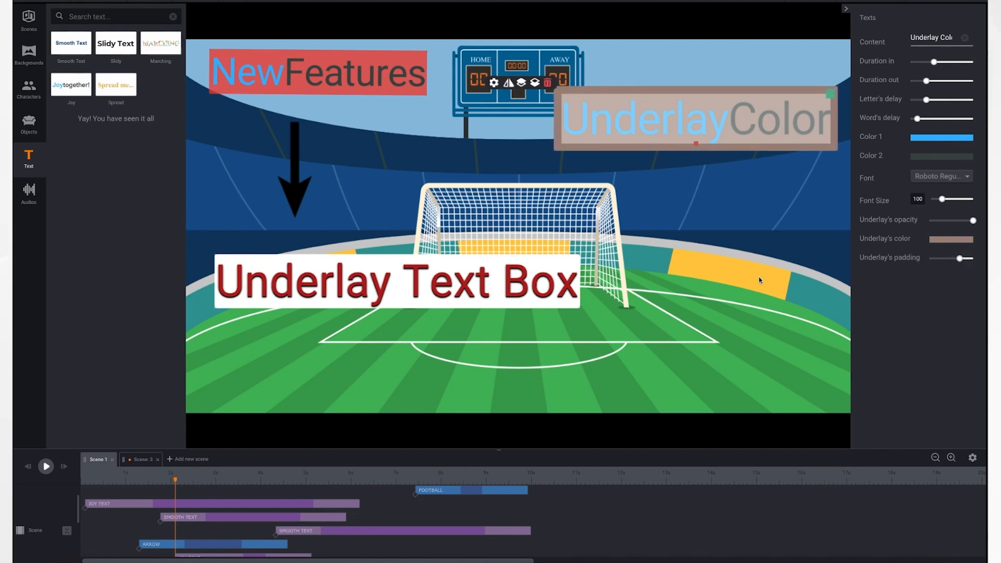
pyautogui.click(758, 276)
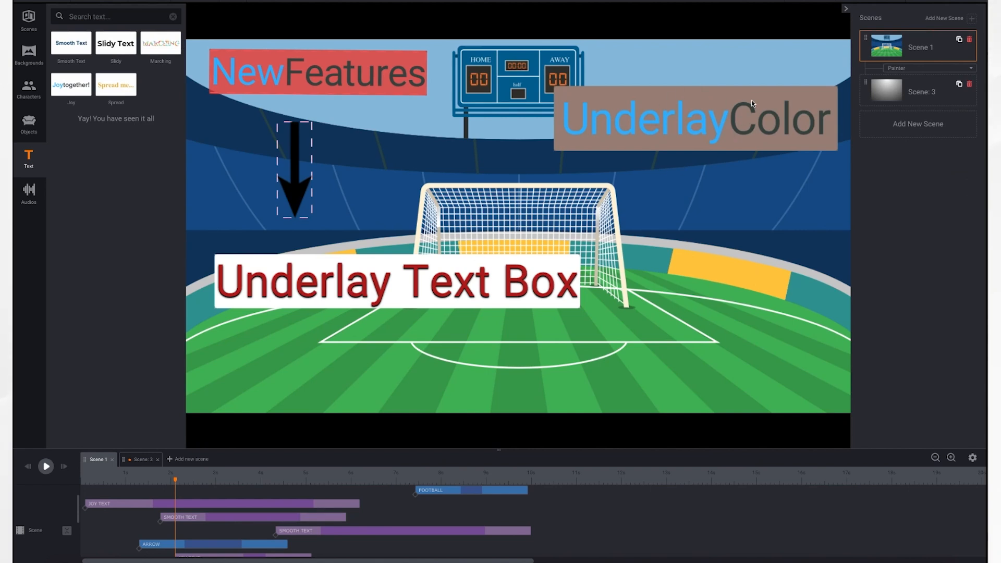
# - Scrub Scene 1 to the start of the football clip, at about 7.4 s, and open Scene 3
pyautogui.moveTo(89, 479); pyautogui.dragTo(416, 480)
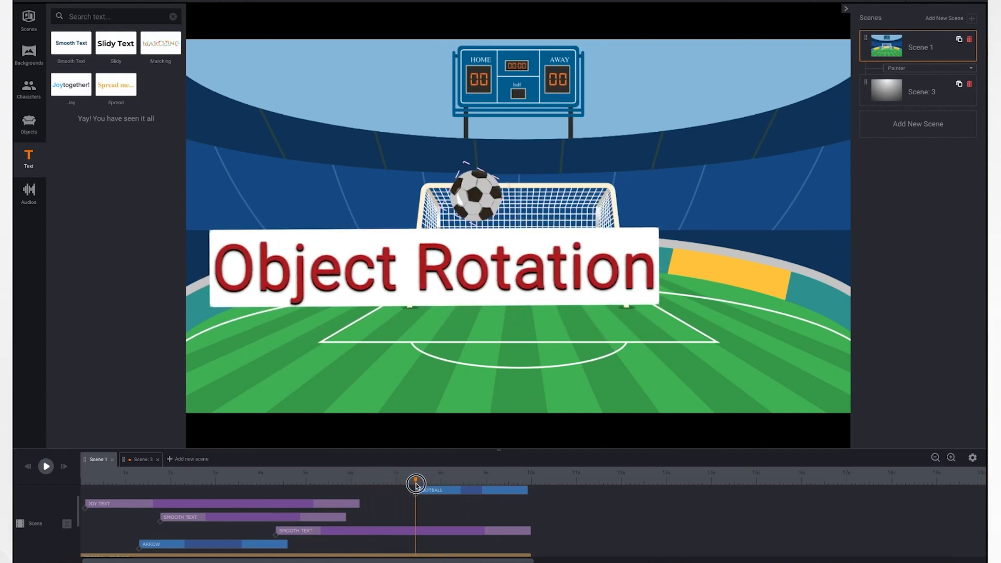
pyautogui.click(141, 460)
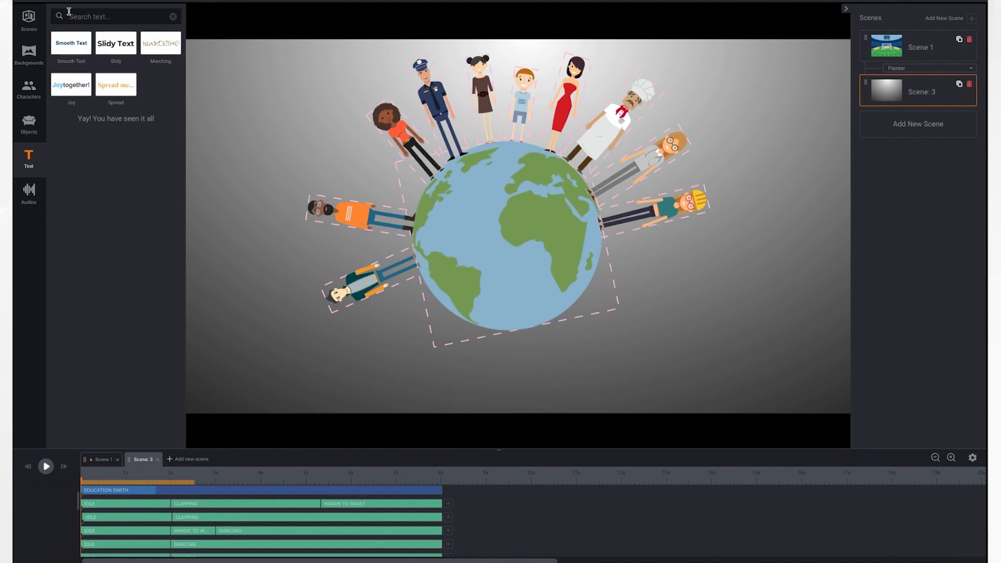
# - Add the Joker Character to the right of the globe in Scene 3 and scale it down
pyautogui.click(31, 89)
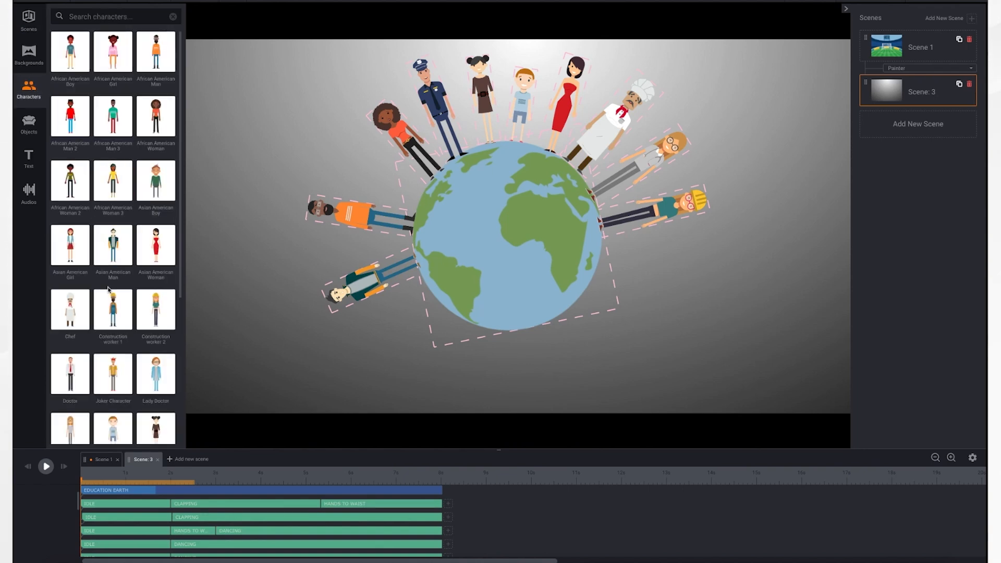
pyautogui.scroll(-3, 108, 289)
pyautogui.moveTo(115, 241); pyautogui.dragTo(663, 298)
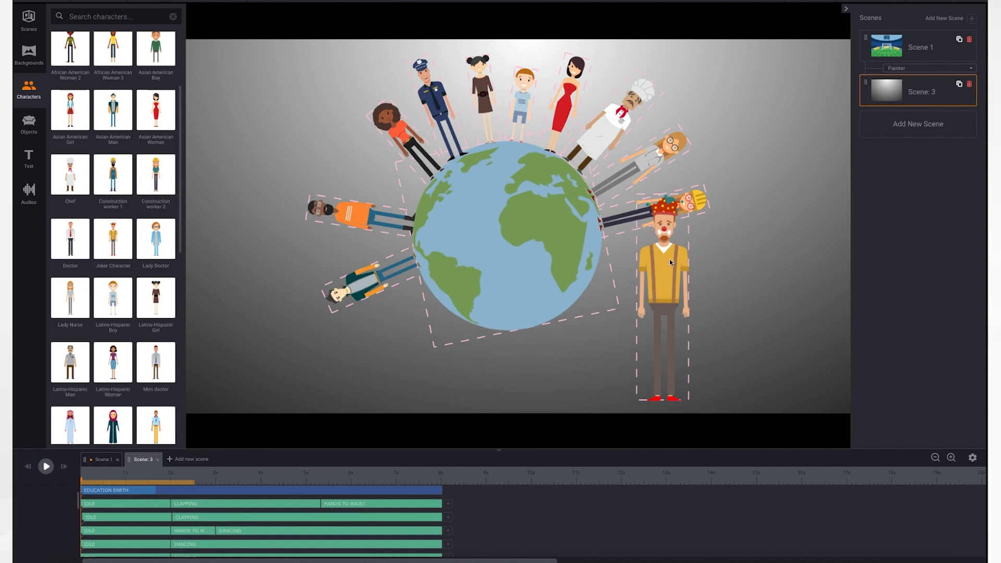
pyautogui.moveTo(670, 264); pyautogui.dragTo(717, 225)
pyautogui.moveTo(738, 160); pyautogui.dragTo(738, 187)
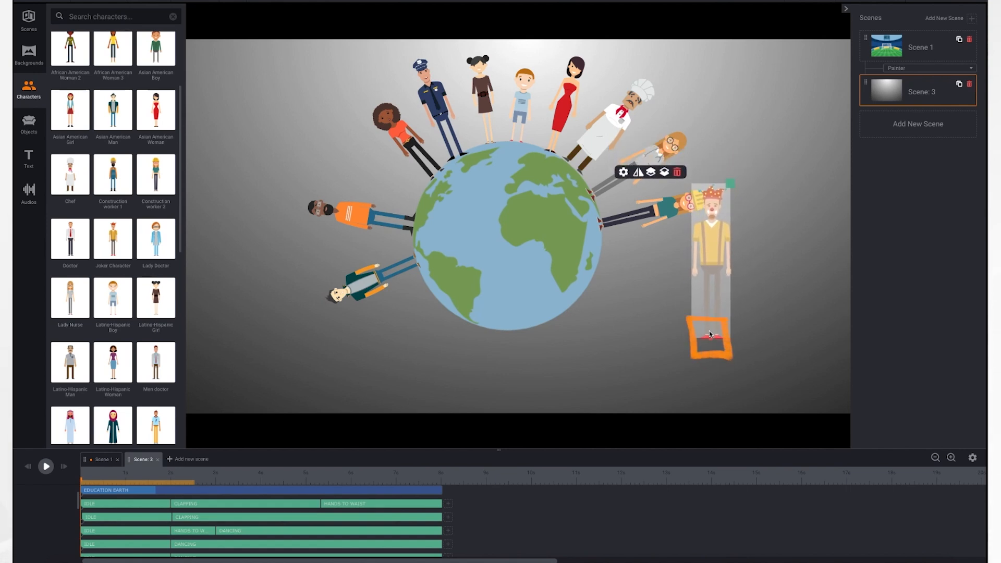
# - Rotate the Joker Character a little past 90° clockwise and place its feet on the globe's edge just below the construction worker
pyautogui.moveTo(712, 341)
pyautogui.mouseDown()
pyautogui.moveTo(662, 301)
pyautogui.moveTo(653, 279)
pyautogui.moveTo(660, 235)
pyautogui.mouseUp()
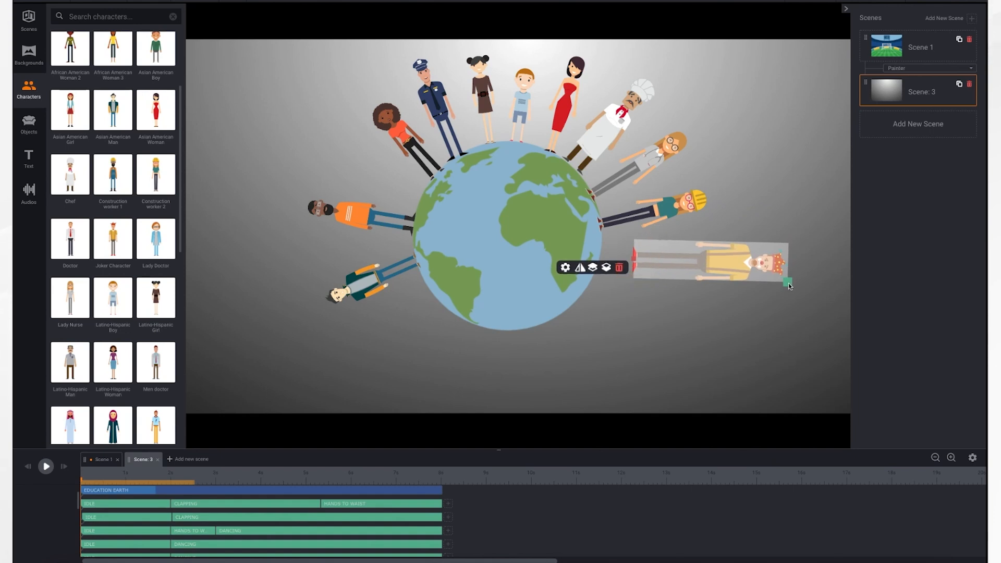
pyautogui.moveTo(790, 287); pyautogui.dragTo(686, 266)
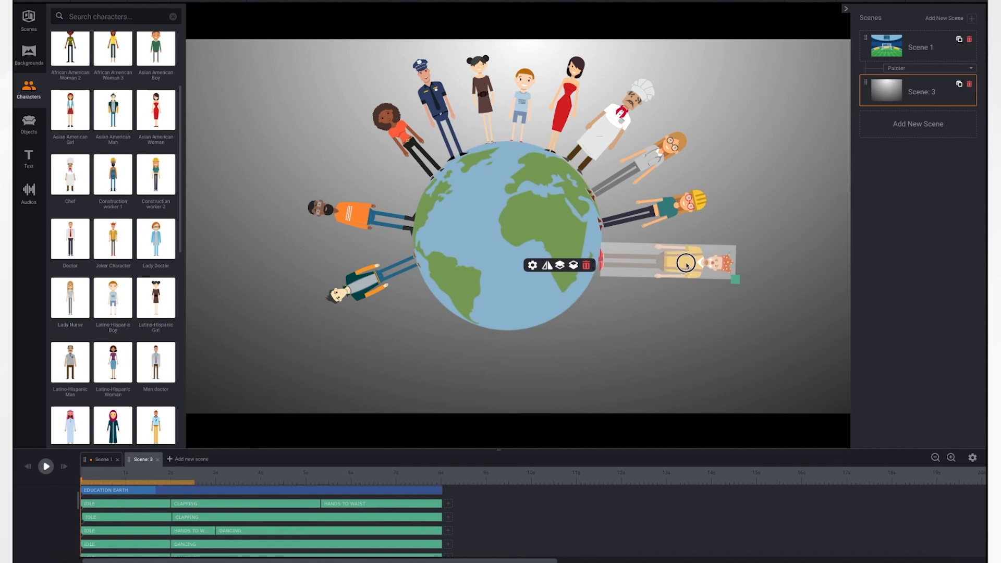
pyautogui.moveTo(603, 261); pyautogui.dragTo(601, 250)
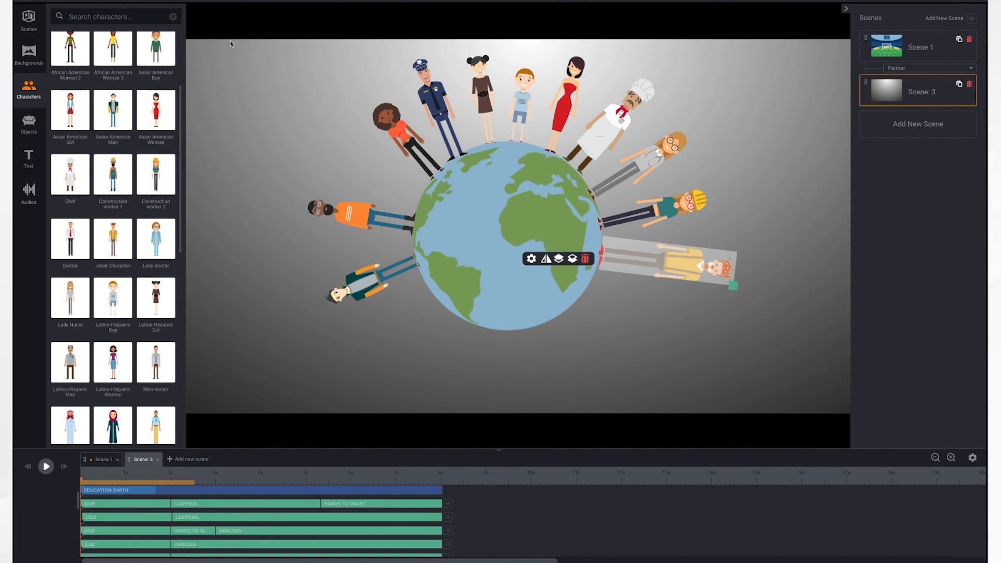
# - Add the Cat 2 object on the globe's upper-left edge, shrink it and tilt it counterclockwise to sit between the two characters
pyautogui.click(32, 87)
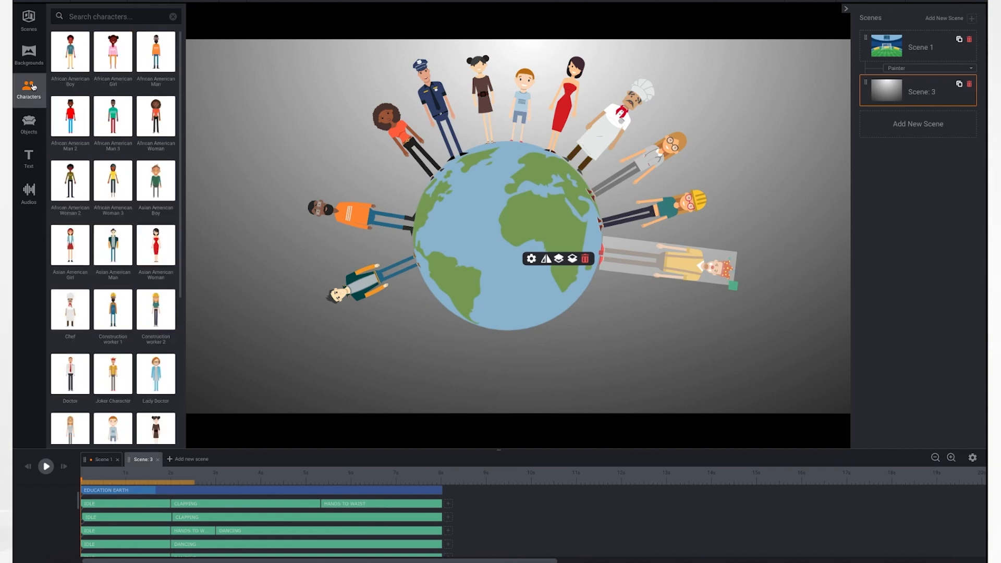
pyautogui.click(29, 127)
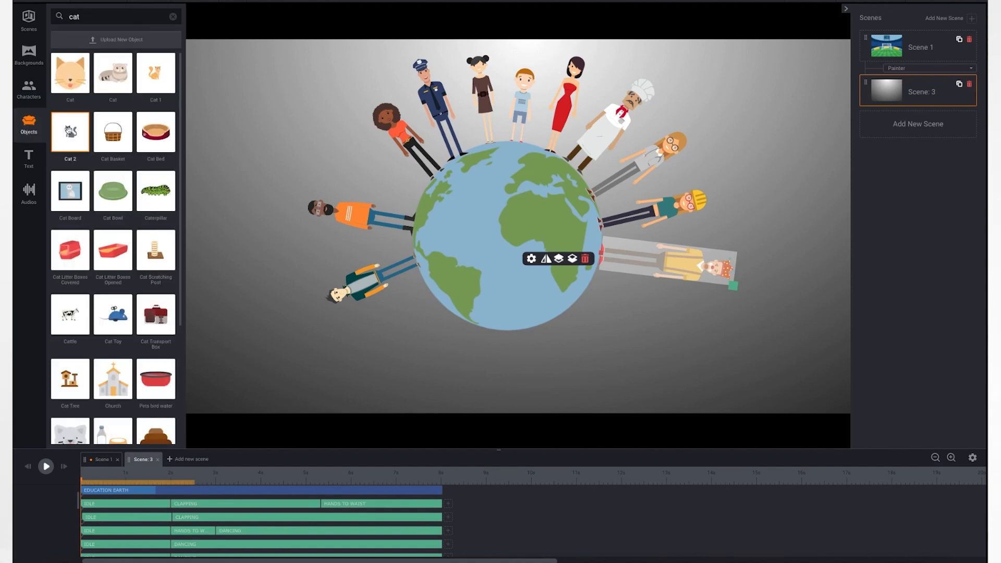
pyautogui.moveTo(68, 130); pyautogui.dragTo(414, 186)
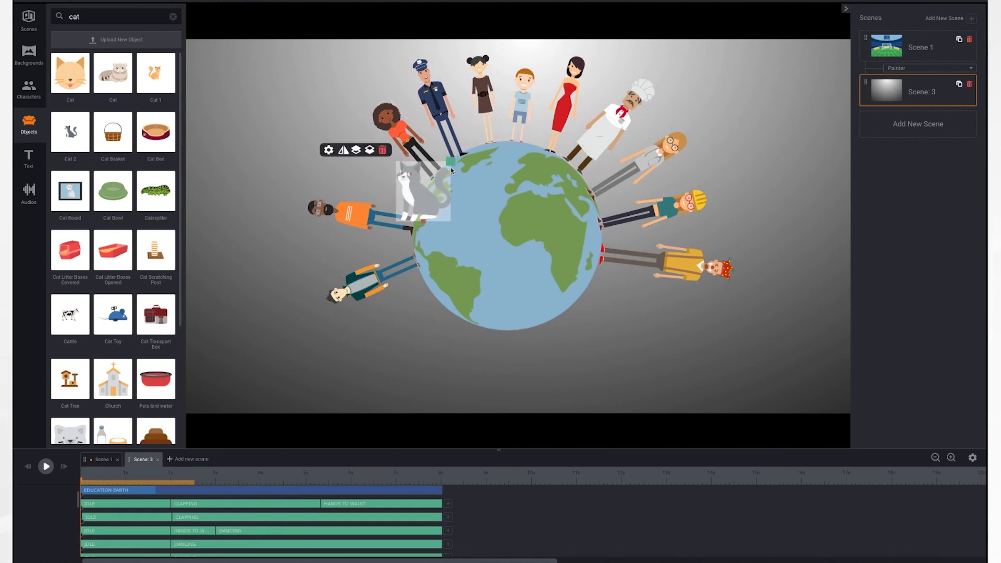
pyautogui.moveTo(450, 159); pyautogui.dragTo(437, 172)
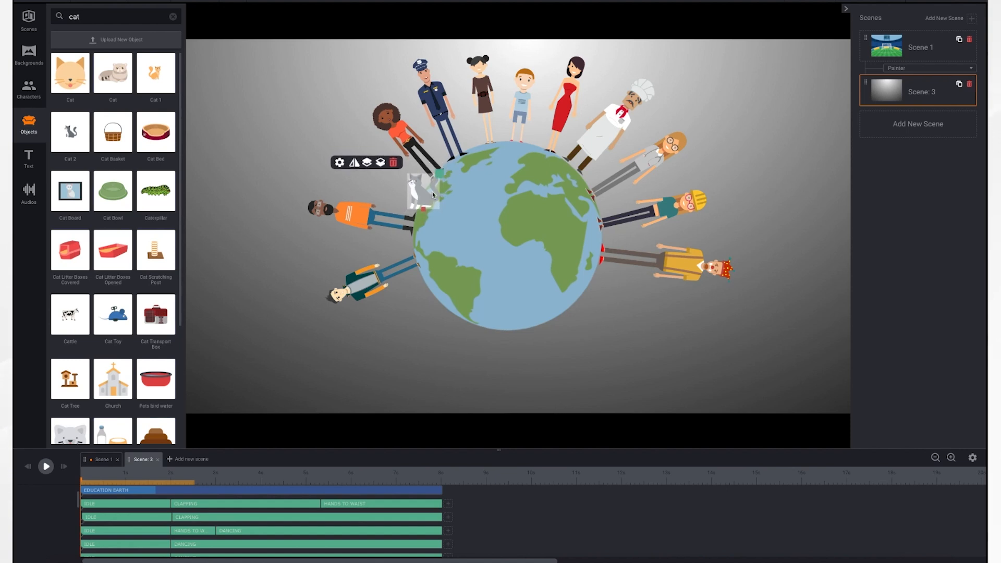
pyautogui.moveTo(423, 211); pyautogui.dragTo(411, 188)
# - Add a Smooth Text centered below the globe and set its content to "A Global Community"
pyautogui.click(28, 158)
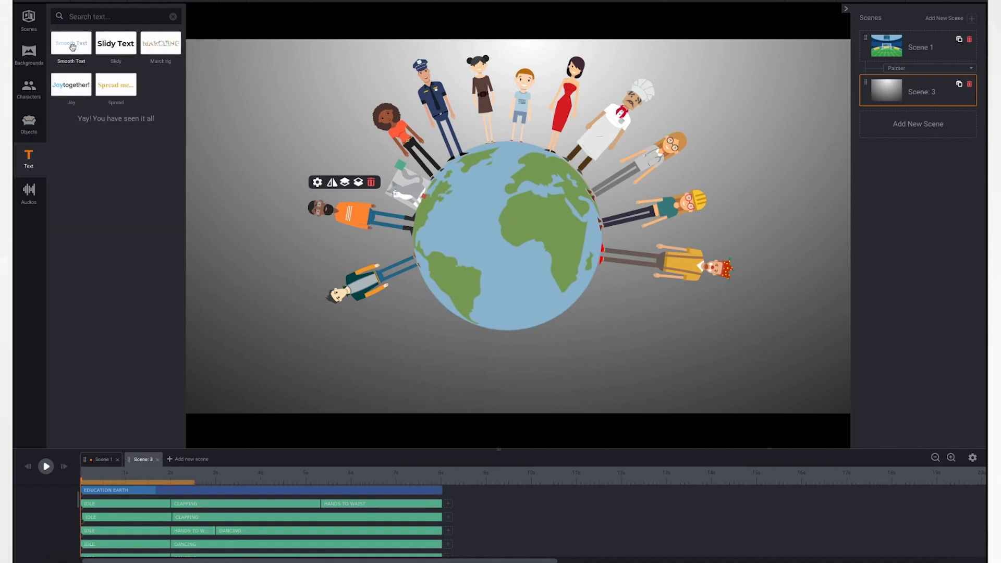
pyautogui.moveTo(72, 47); pyautogui.dragTo(511, 363)
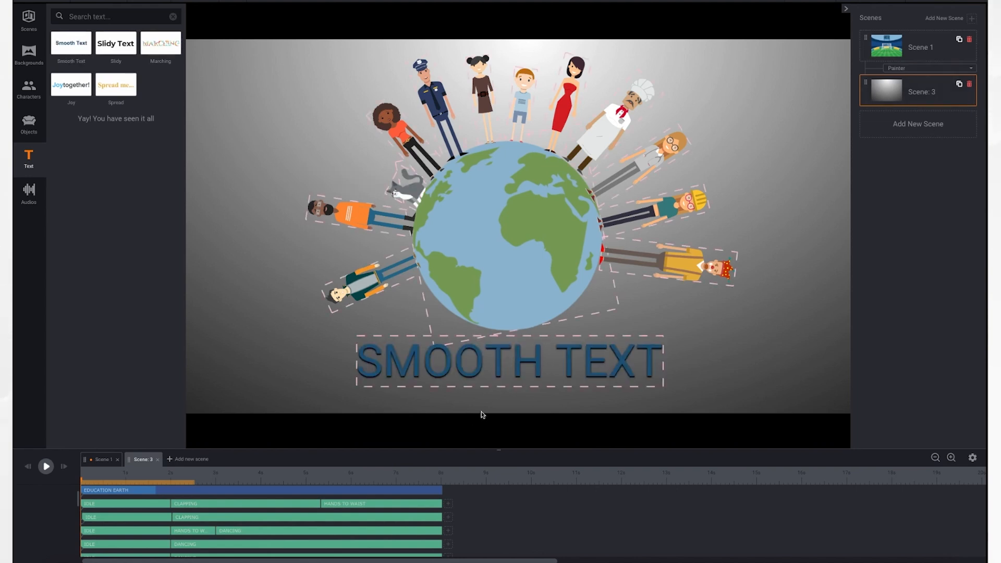
pyautogui.click(518, 365)
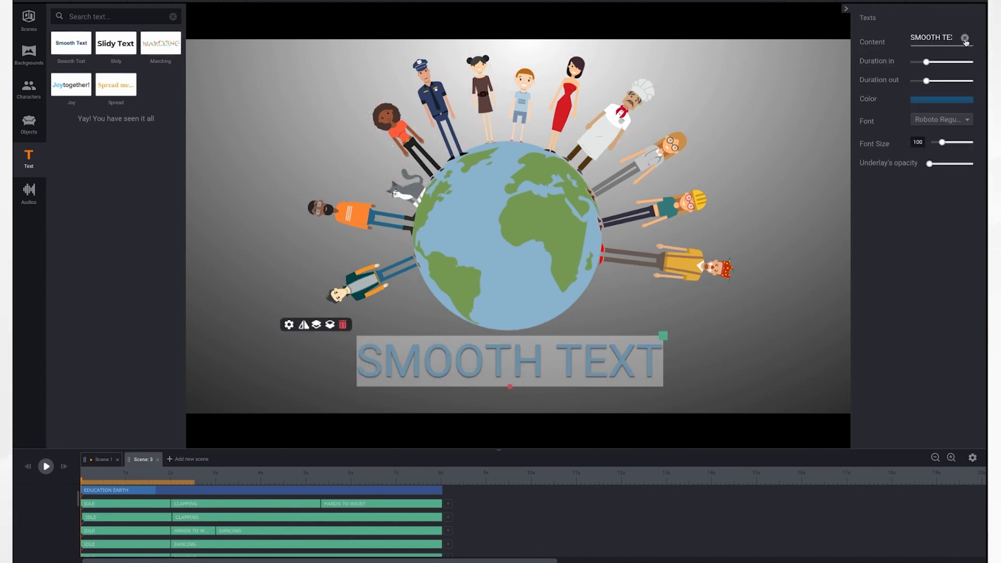
pyautogui.click(965, 39)
pyautogui.write('A Global ')
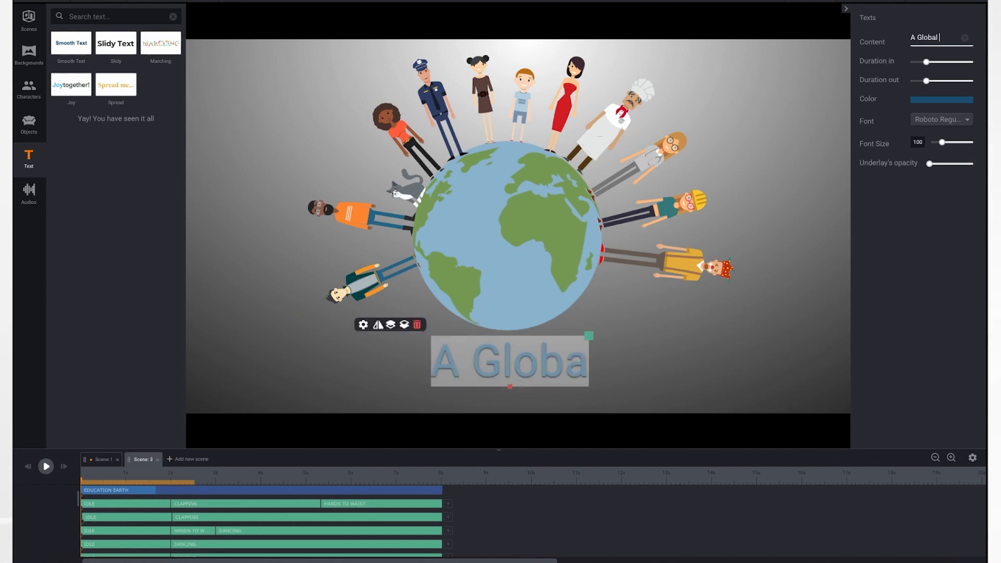
pyautogui.write('Community')
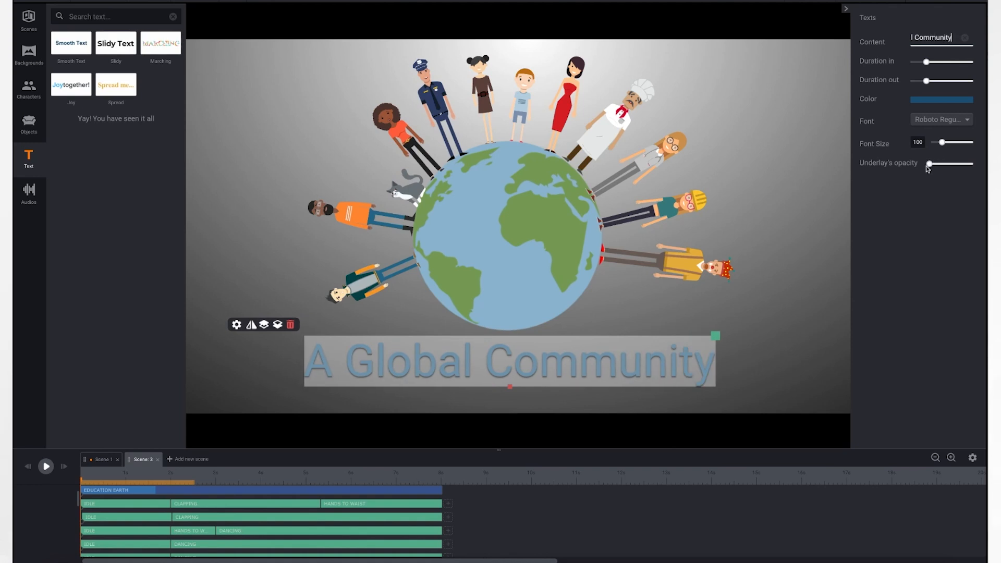
# - Give the "A Global Community" text a light blue underlay at about half opacity
pyautogui.moveTo(930, 164); pyautogui.dragTo(952, 163)
pyautogui.click(951, 182)
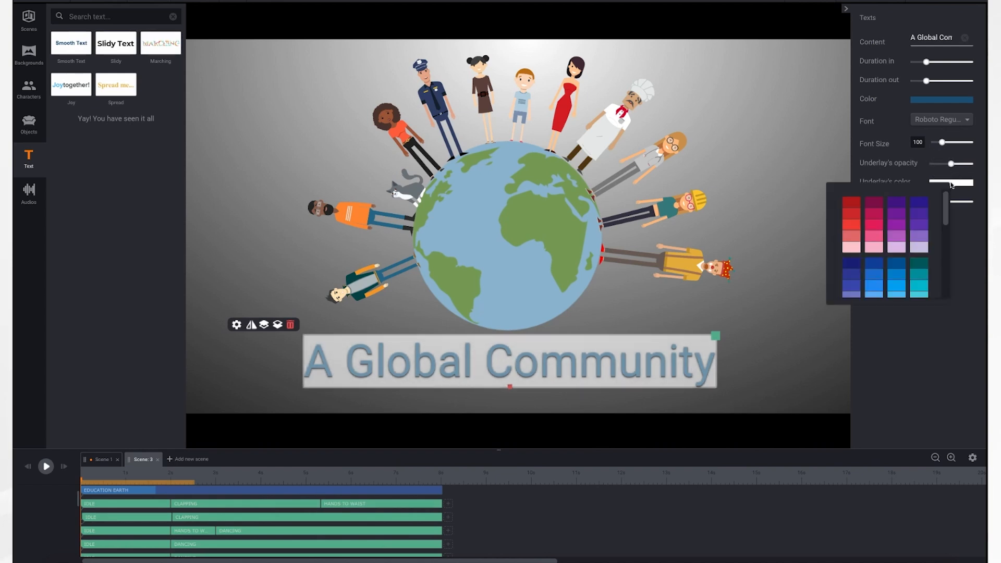
pyautogui.scroll(-3, 892, 285)
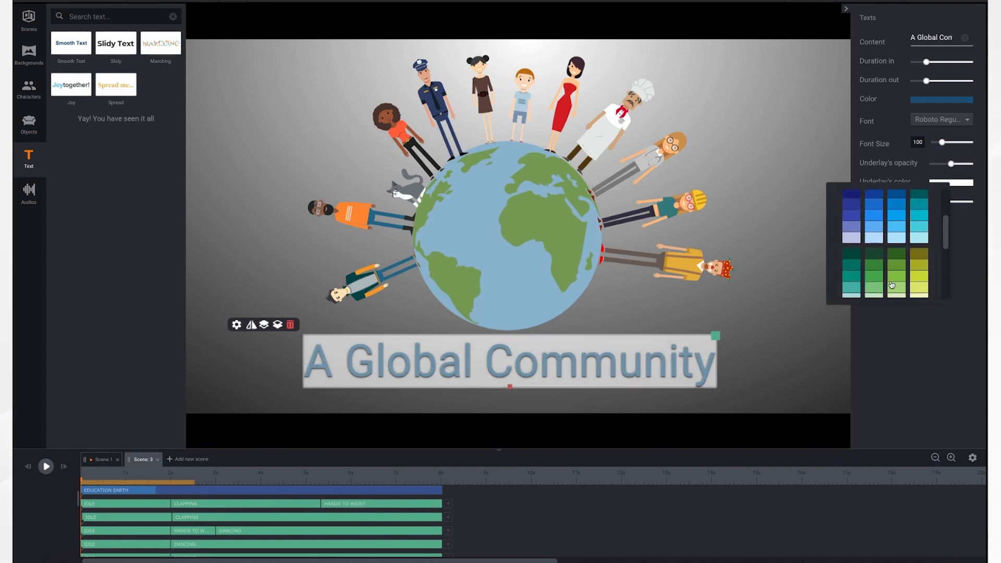
pyautogui.click(901, 228)
pyautogui.click(800, 329)
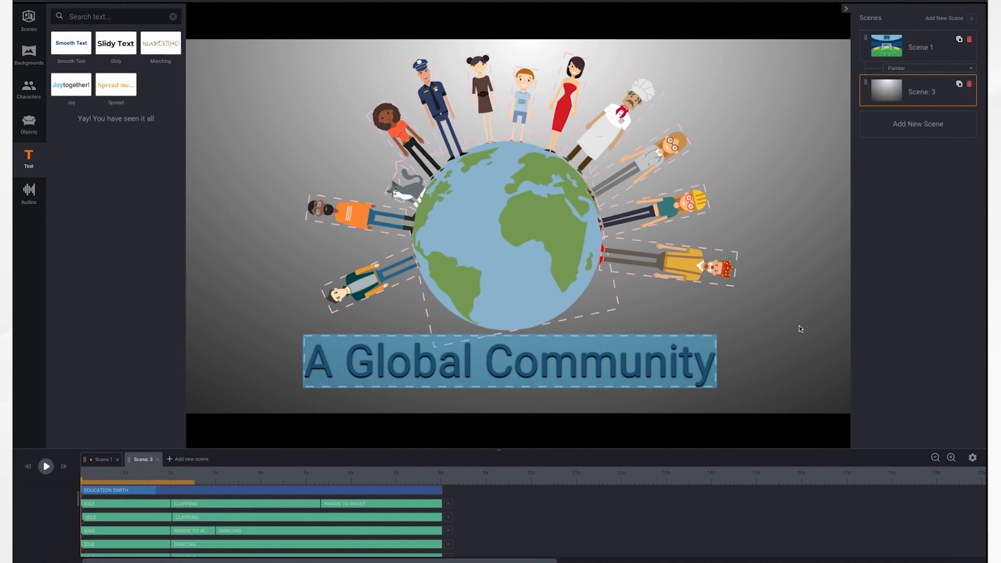
# - Enlarge the "A Global Community" text to font size 133 and rotate it a few degrees counterclockwise
pyautogui.click(632, 363)
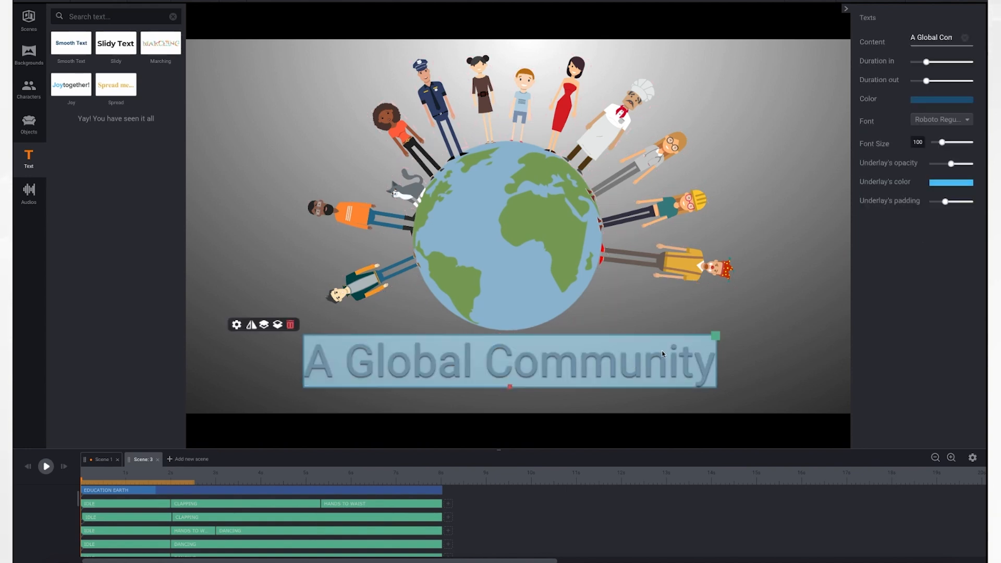
pyautogui.moveTo(714, 335); pyautogui.dragTo(744, 329)
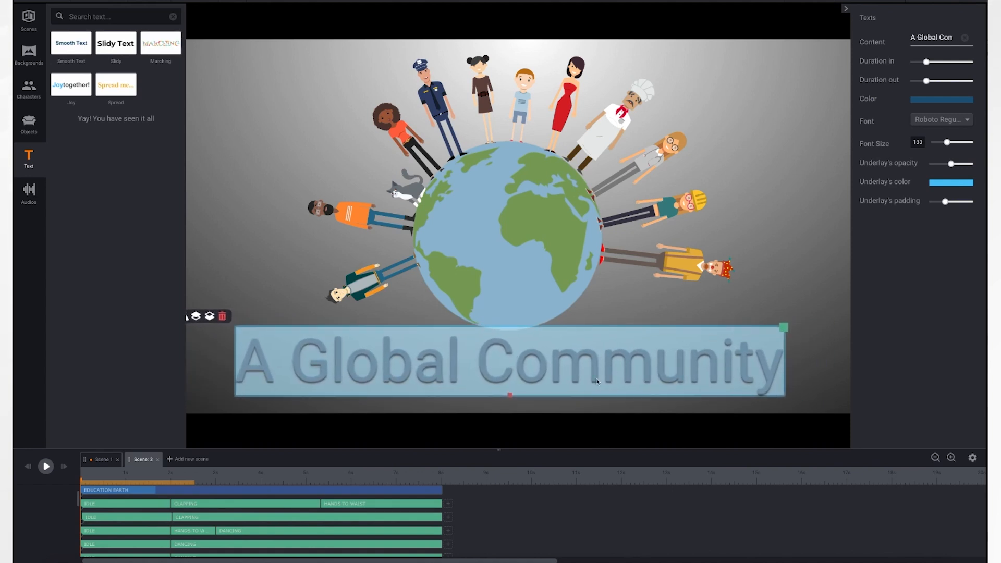
pyautogui.moveTo(527, 383)
pyautogui.mouseDown()
pyautogui.moveTo(540, 411)
pyautogui.moveTo(534, 465)
pyautogui.moveTo(498, 496)
pyautogui.moveTo(505, 370)
pyautogui.moveTo(514, 384)
pyautogui.mouseUp()
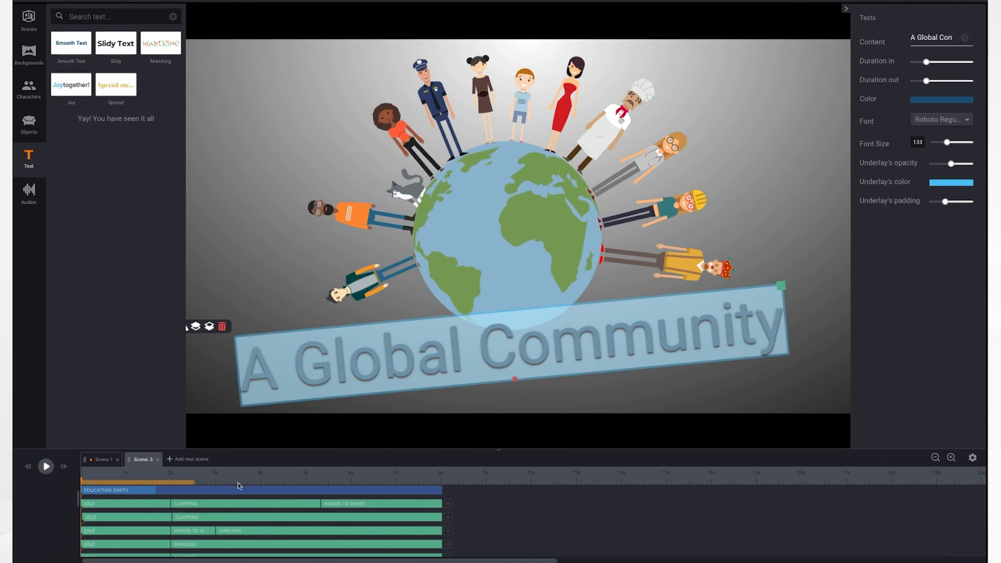
# - Animate the "A Global Community" text from a slightly steeper counterclockwise tilt at its start to a slight clockwise tilt at its end
pyautogui.scroll(-4, 236, 503)
pyautogui.scroll(-1, 236, 503)
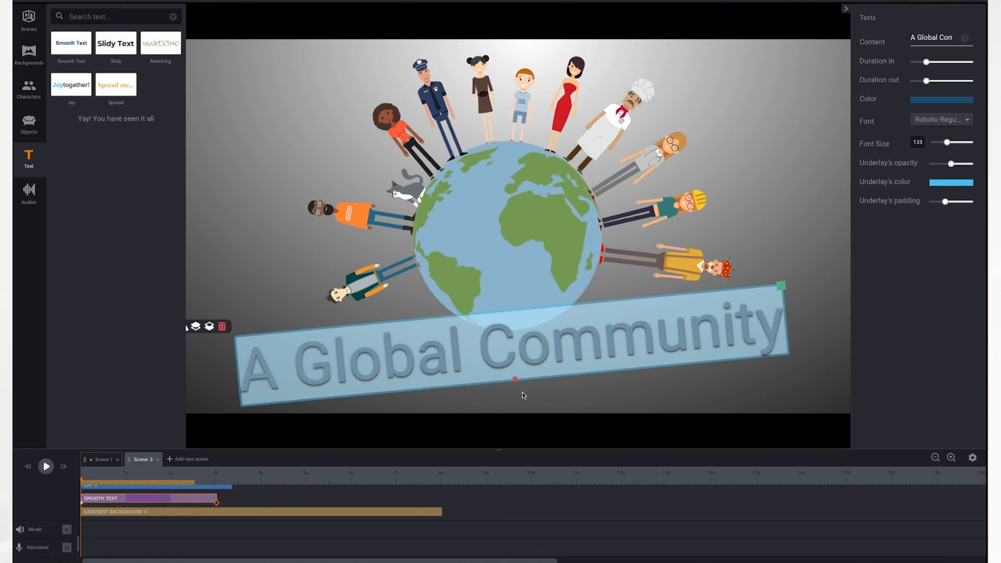
pyautogui.moveTo(518, 383); pyautogui.dragTo(518, 381)
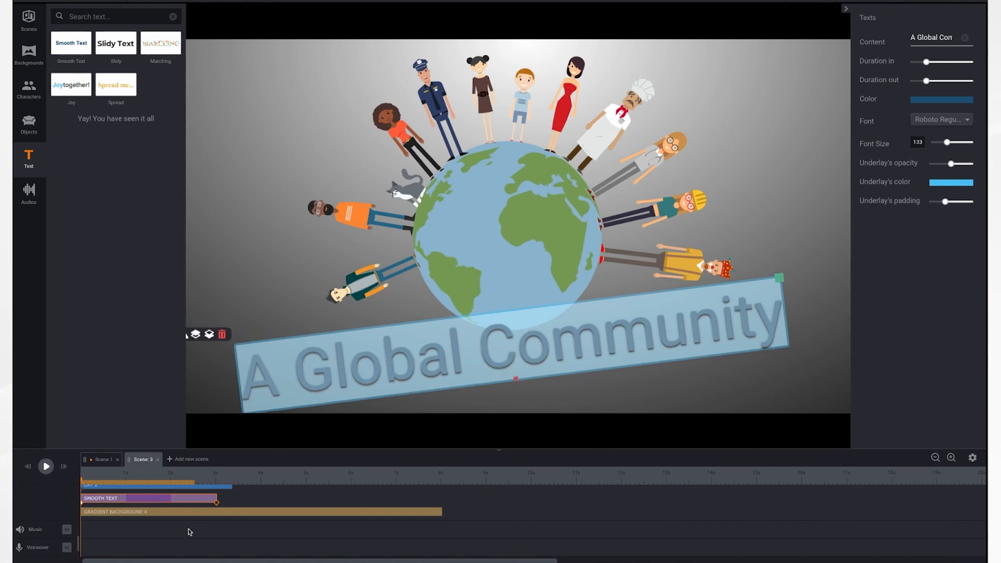
pyautogui.click(217, 505)
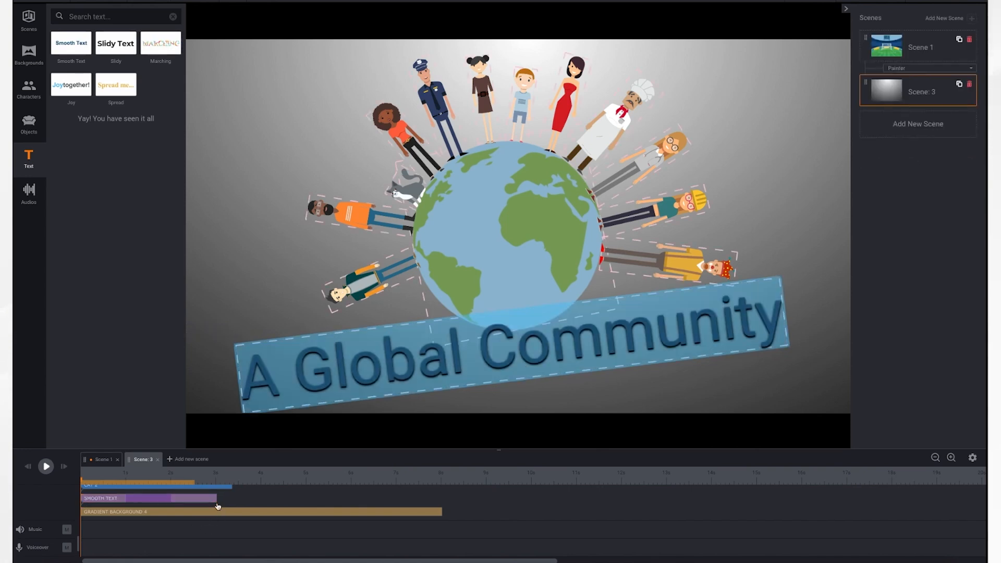
pyautogui.click(212, 499)
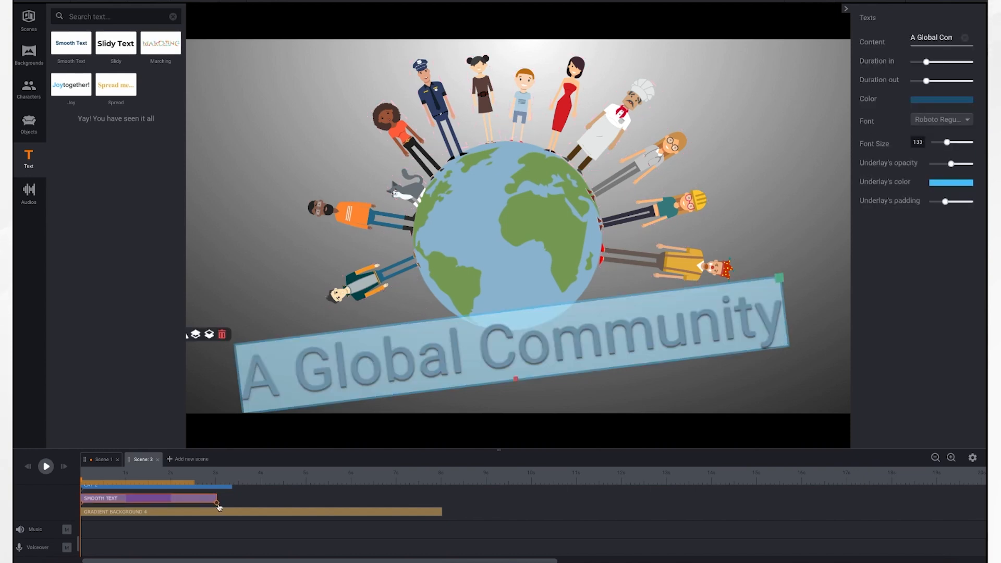
pyautogui.click(216, 504)
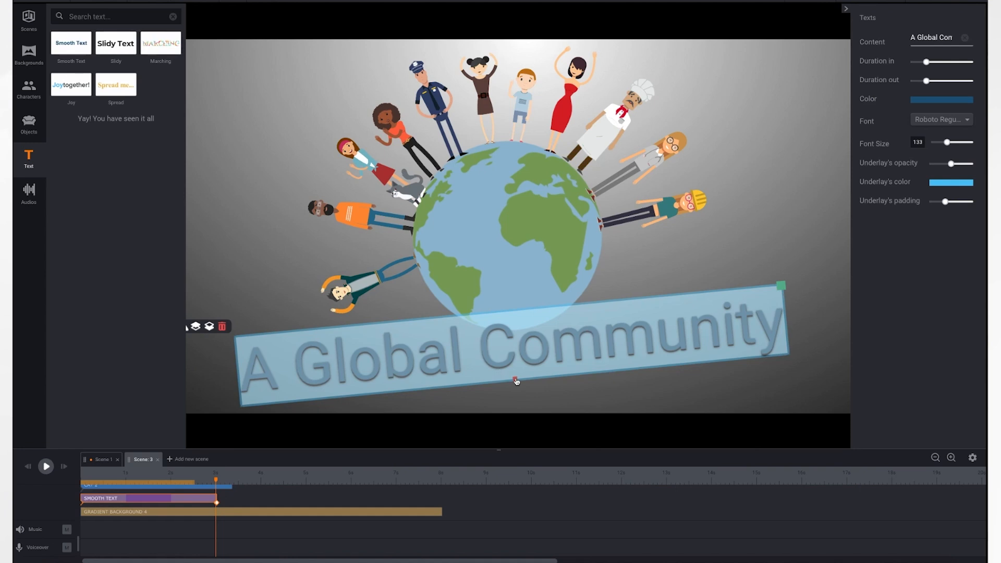
pyautogui.moveTo(515, 379); pyautogui.dragTo(507, 390)
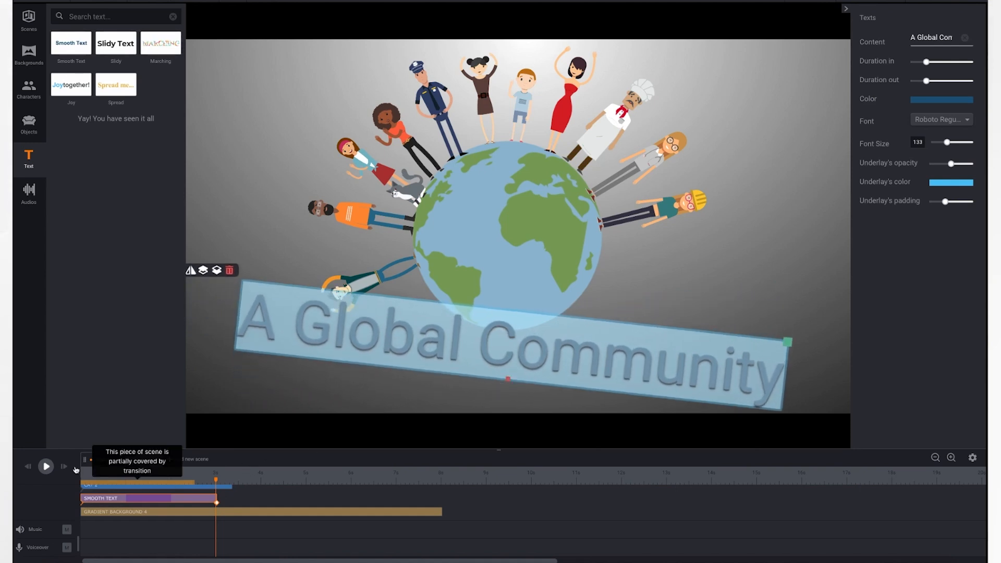
# - Preview the text's rotation from the scene's start and extend the Smooth Text clip to about 8 seconds
pyautogui.click(29, 468)
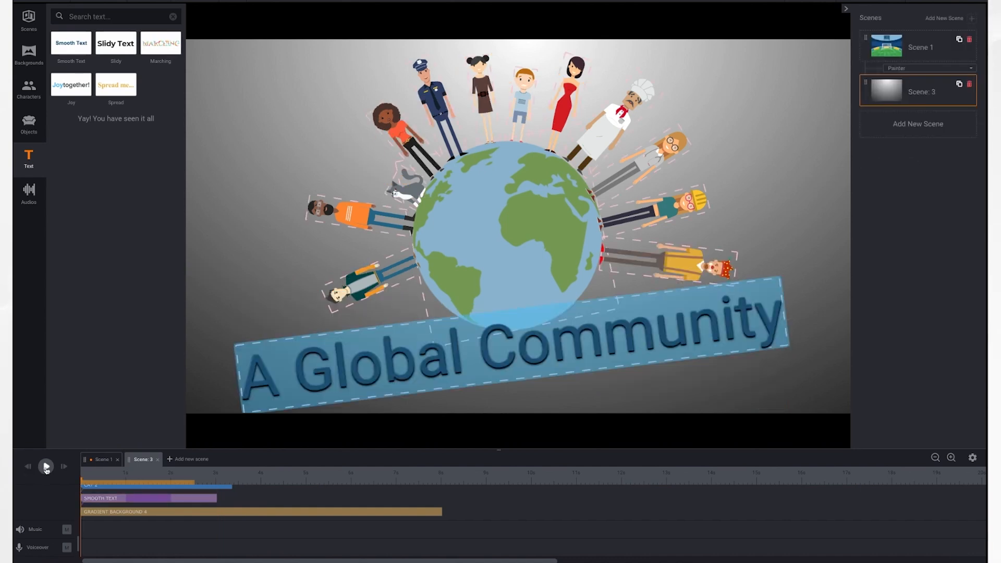
pyautogui.click(46, 467)
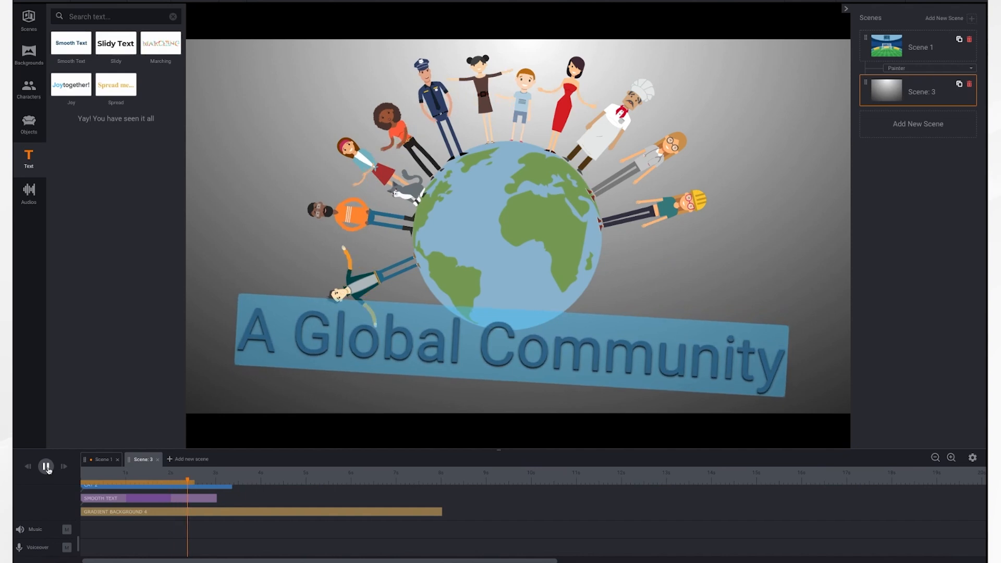
pyautogui.click(492, 322)
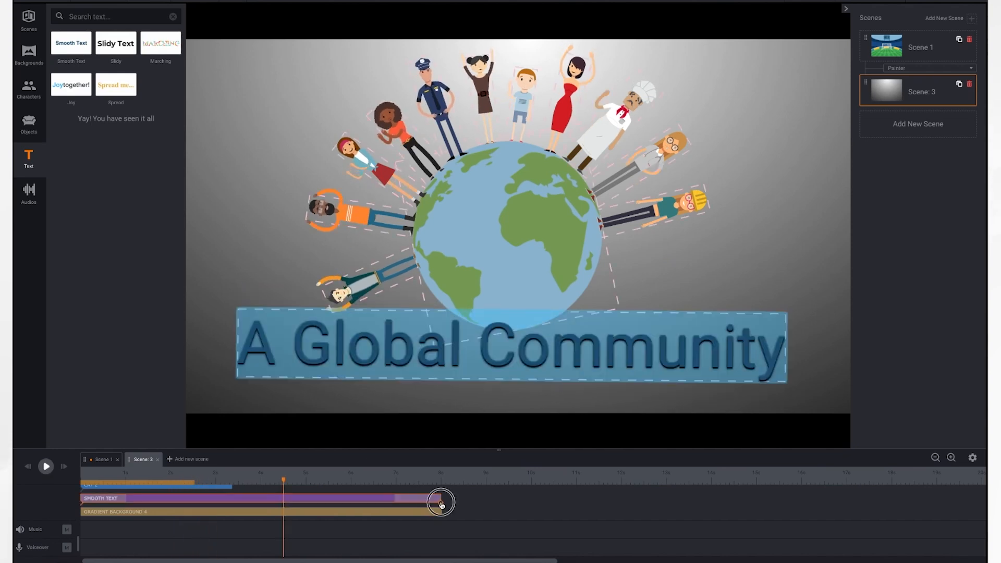
# - Select the globe and rotate it clockwise
pyautogui.click(505, 235)
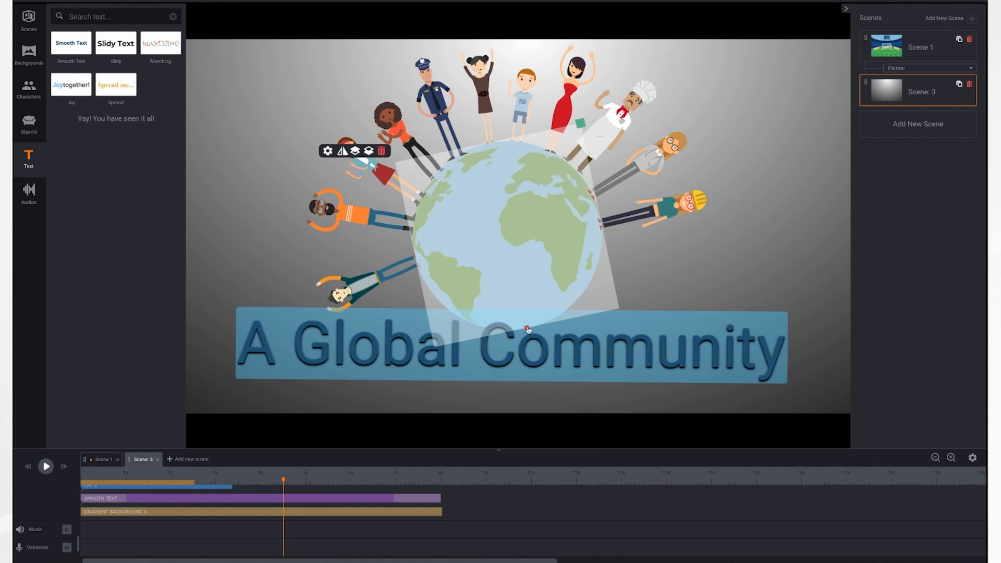
pyautogui.moveTo(528, 329); pyautogui.dragTo(500, 327)
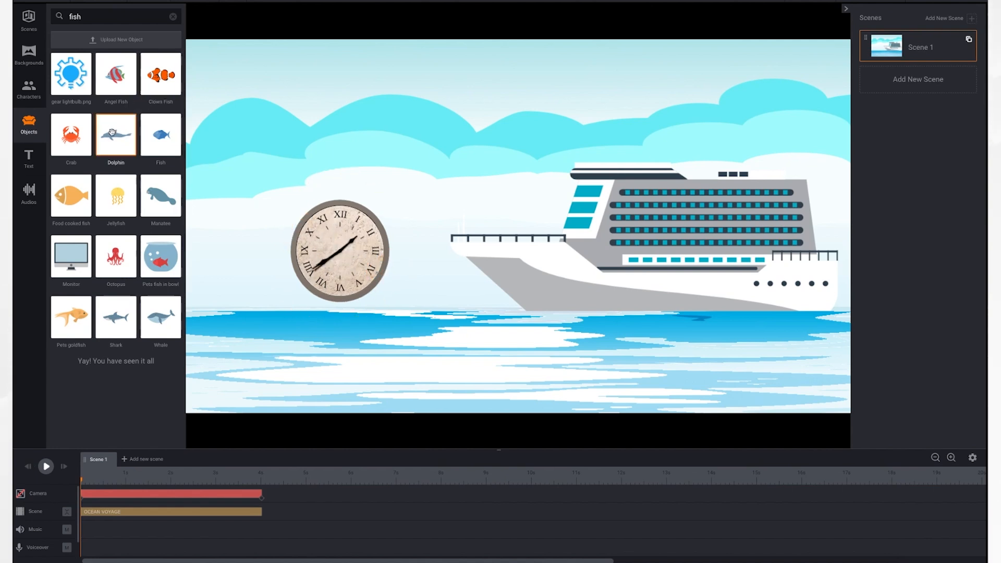
# - Add the Dolphin object in the water below the ship, enlarge it and tilt it clockwise so its nose points upward
pyautogui.moveTo(116, 134); pyautogui.dragTo(608, 324)
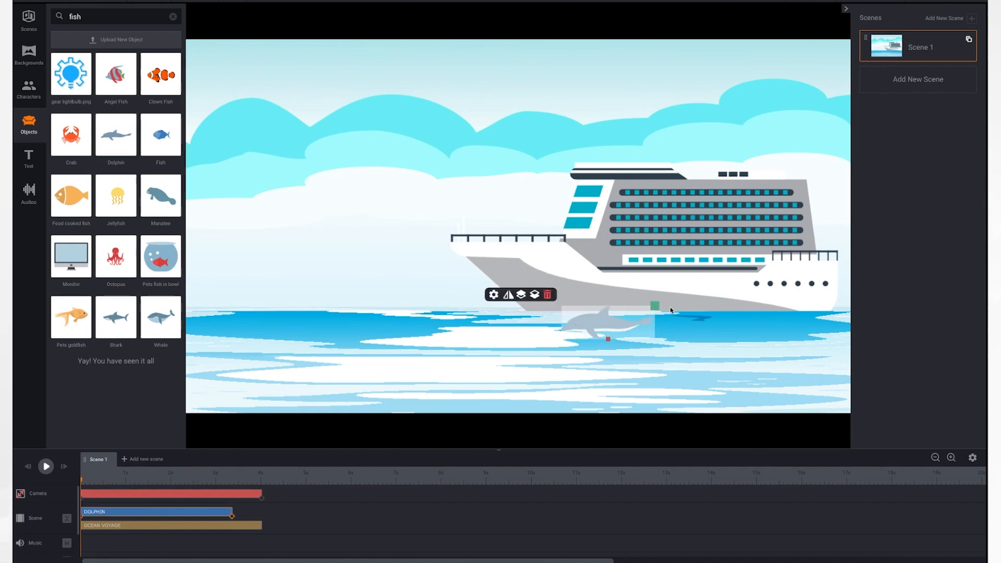
pyautogui.moveTo(655, 306); pyautogui.dragTo(758, 282)
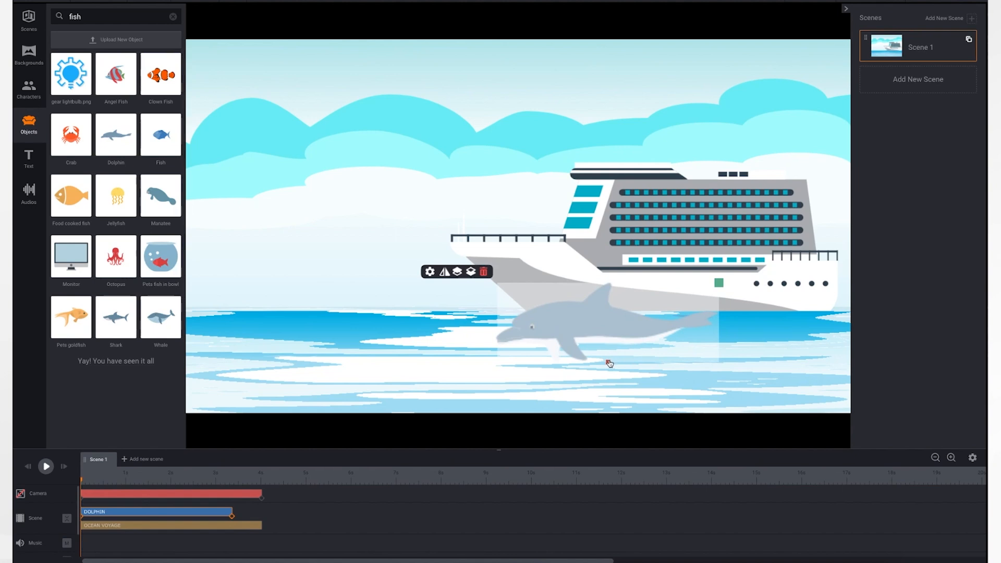
pyautogui.moveTo(609, 364); pyautogui.dragTo(596, 353)
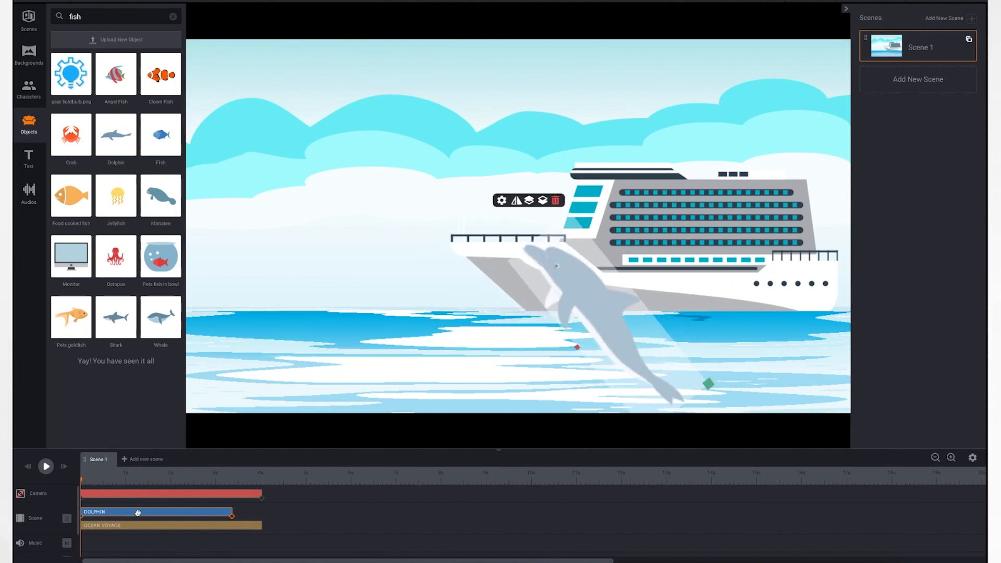
# - At the end of the dolphin's clip, move it to the open area ahead of the ship's bow and rotate it nose-down
pyautogui.click(233, 517)
pyautogui.moveTo(605, 306); pyautogui.dragTo(320, 249)
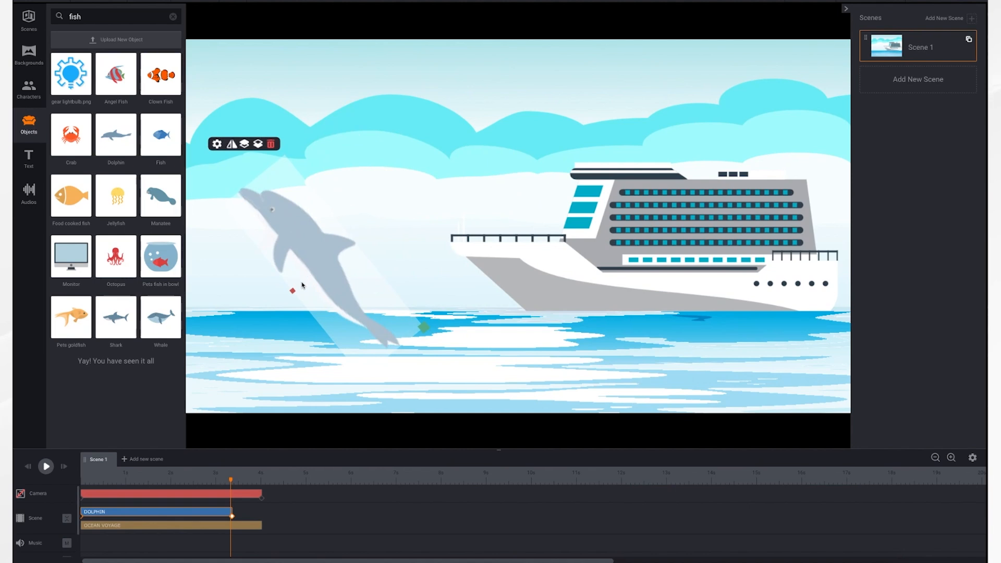
pyautogui.moveTo(292, 292); pyautogui.dragTo(364, 304)
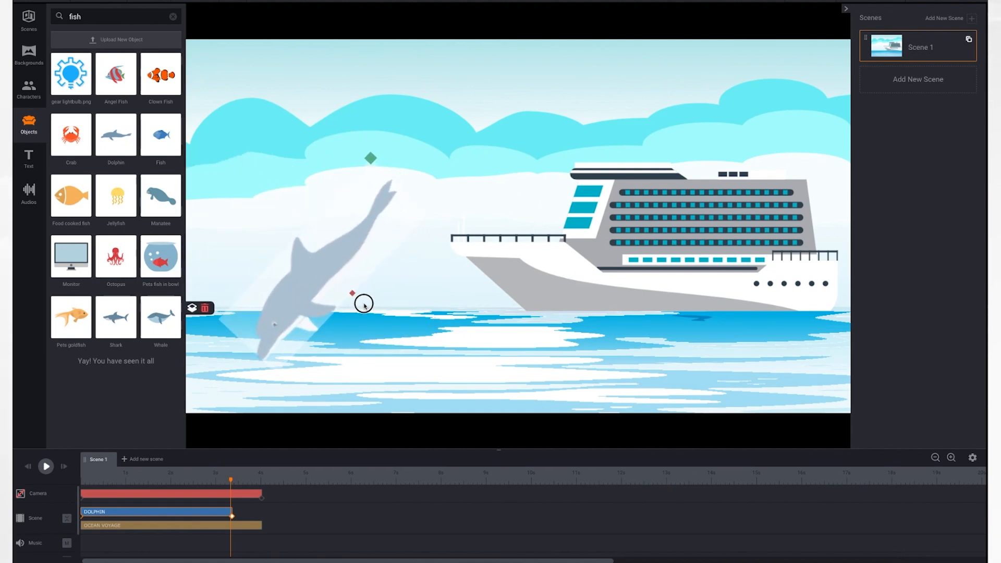
# - Play the scene from its start to preview the dolphin's leap, pausing partway through
pyautogui.moveTo(231, 479); pyautogui.dragTo(81, 478)
pyautogui.click(50, 467)
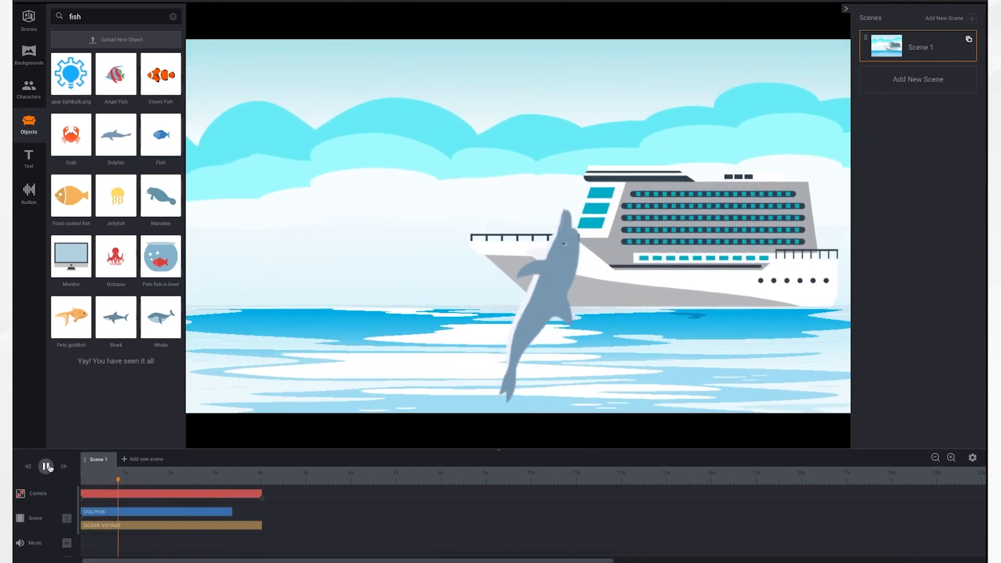
pyautogui.click(47, 467)
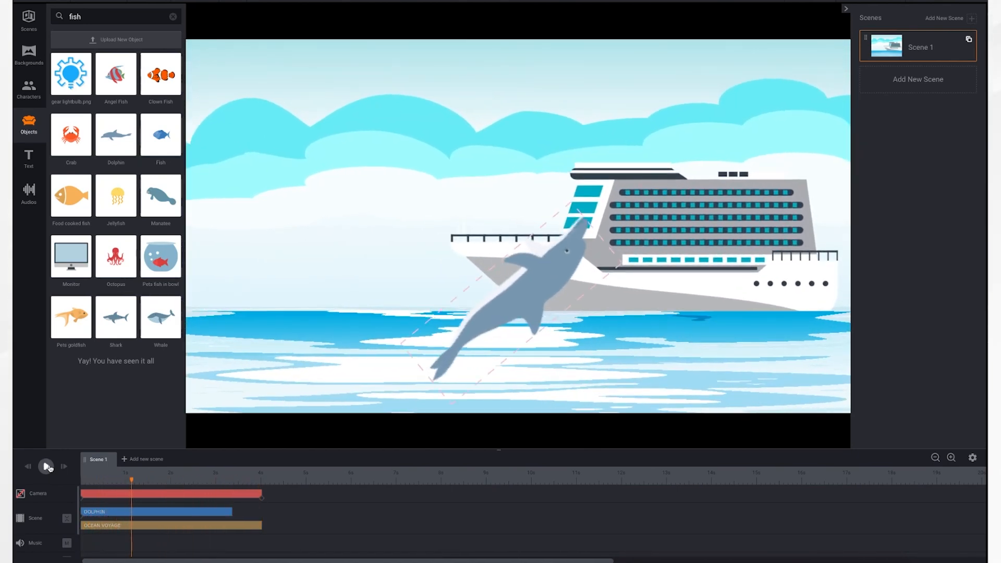
# - Set the dolphin's rotation direction to Counterclockwise in its object settings
pyautogui.click(175, 515)
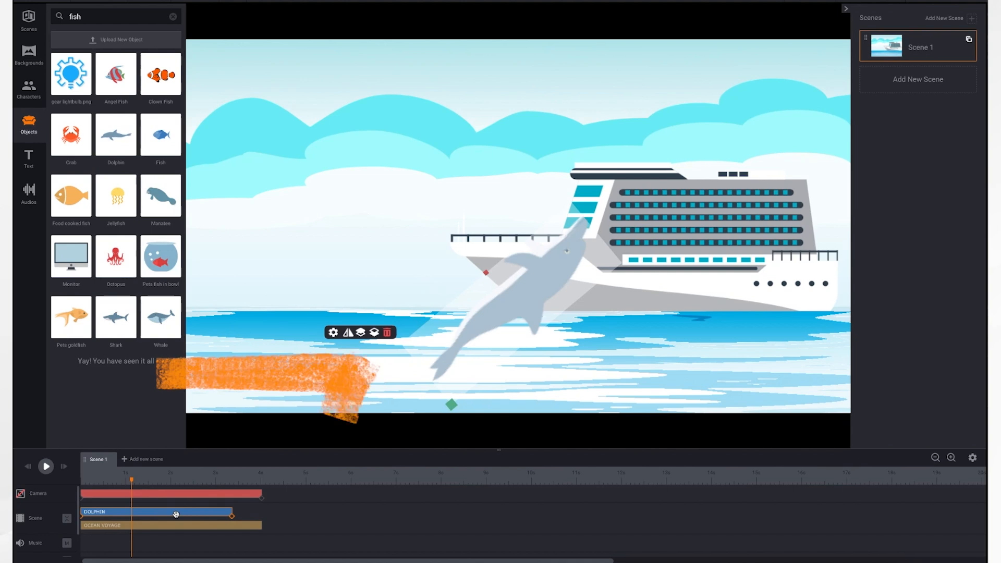
pyautogui.click(175, 514)
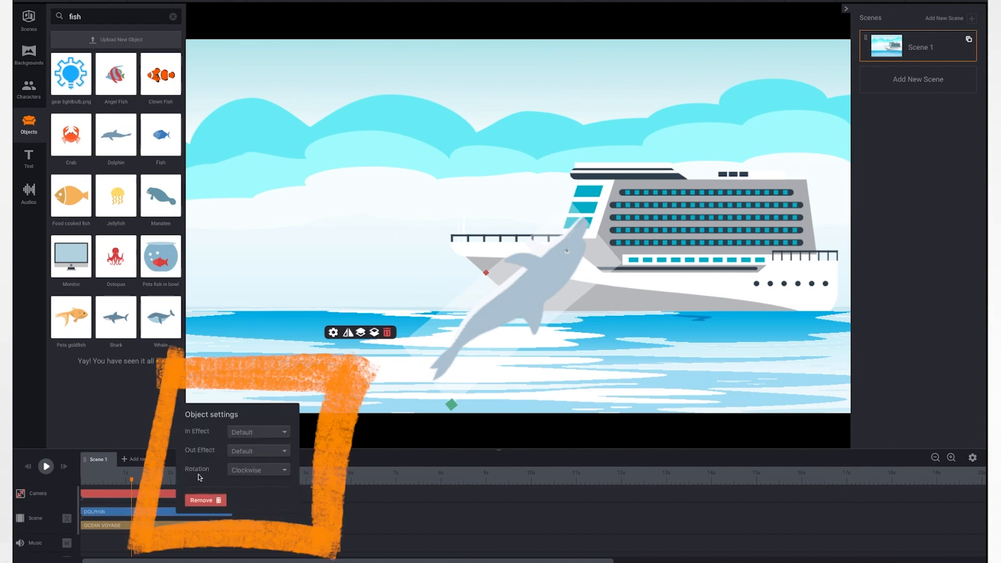
pyautogui.click(270, 473)
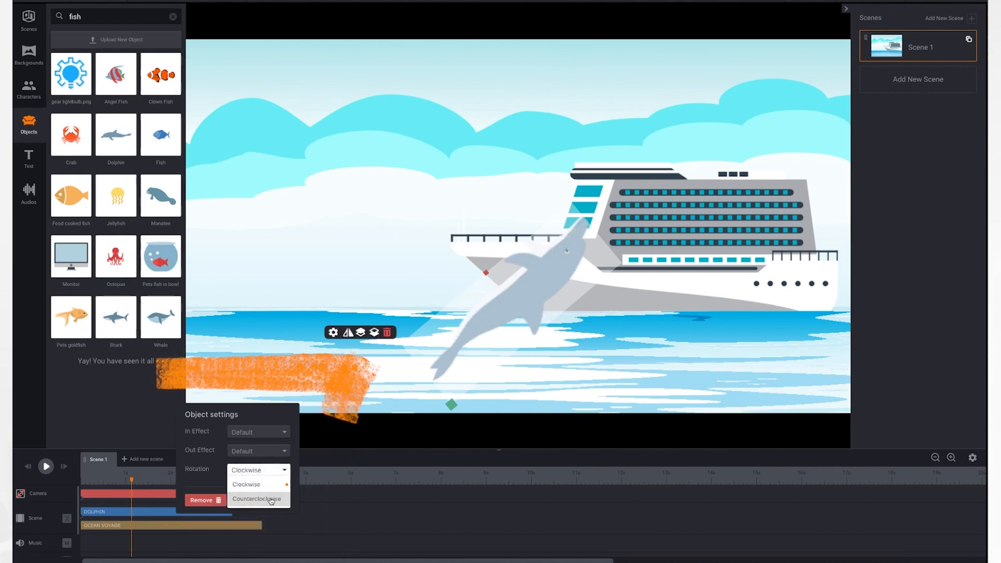
pyautogui.click(270, 500)
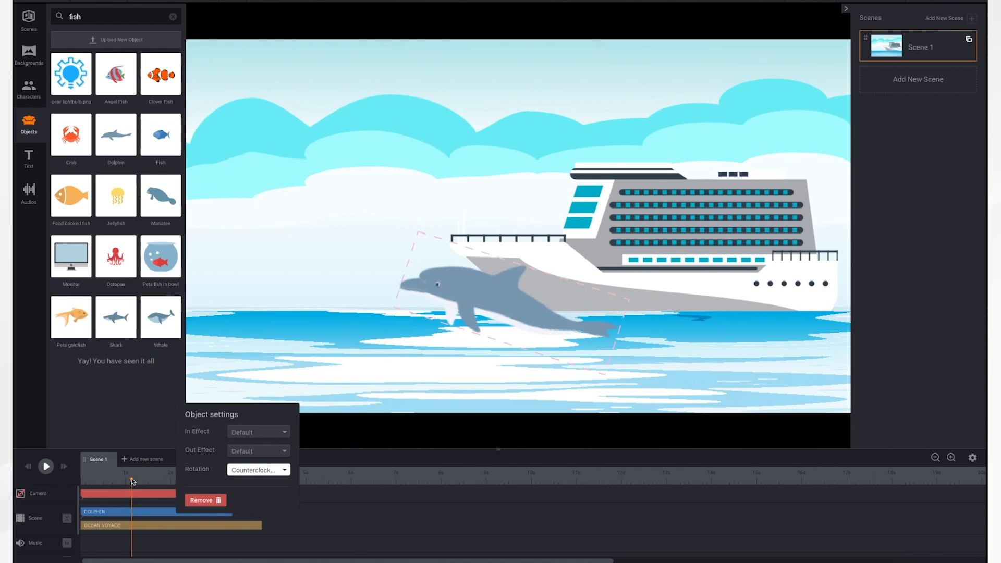
# - Play the scene from near its start to check the dolphin's changed rotation direction, pausing at about 2 seconds
pyautogui.click(101, 480)
pyautogui.click(45, 467)
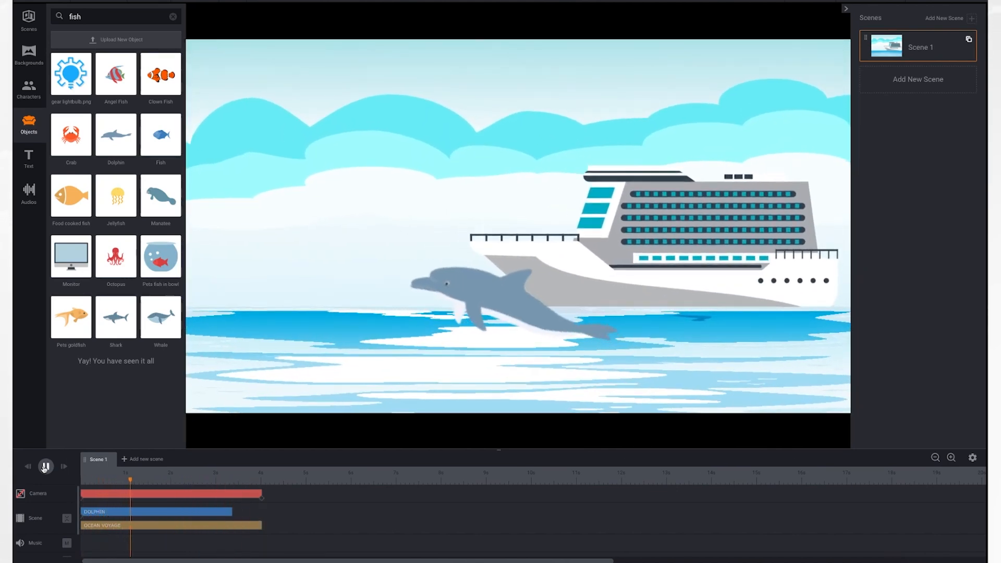
pyautogui.click(45, 467)
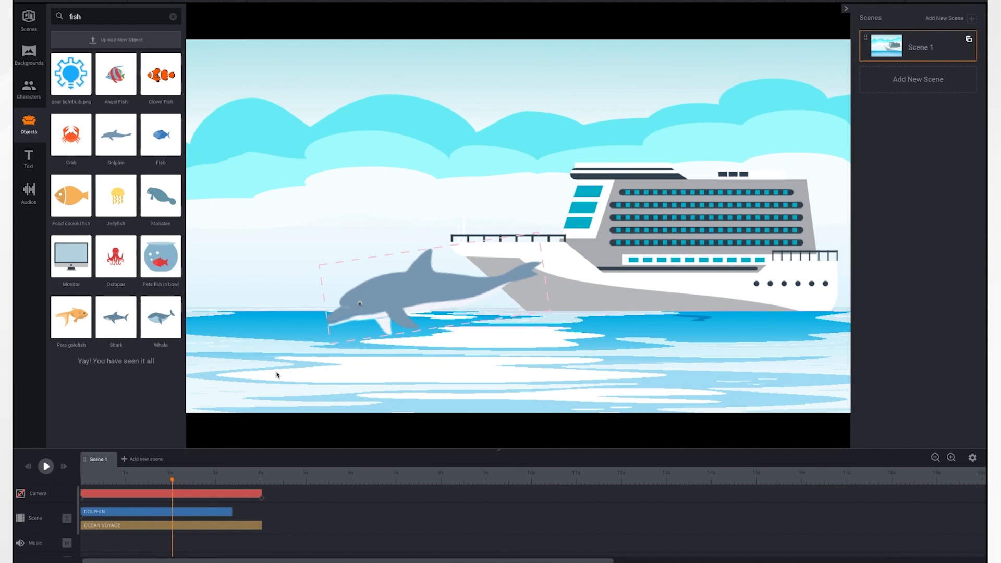
pyautogui.click(384, 296)
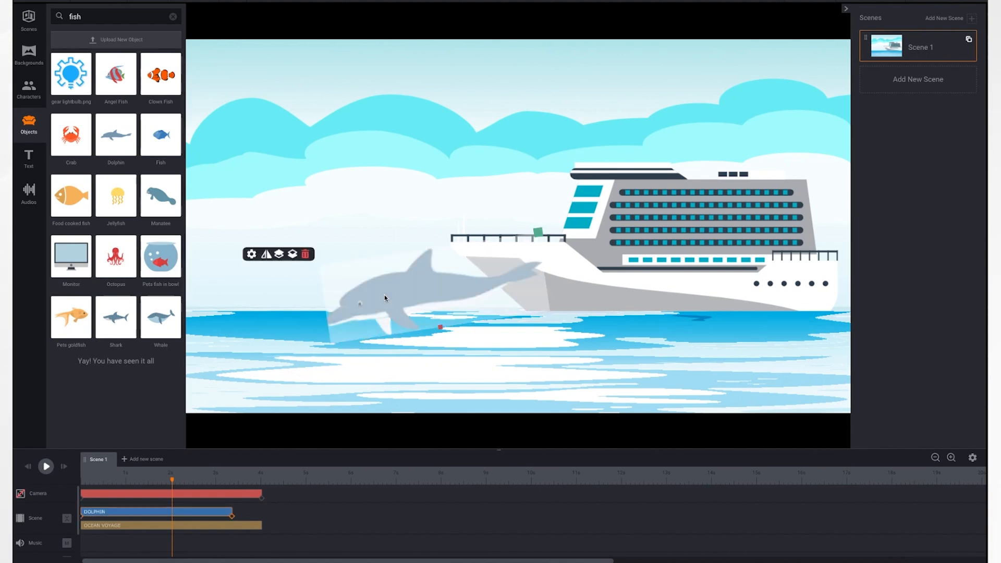
pyautogui.click(251, 253)
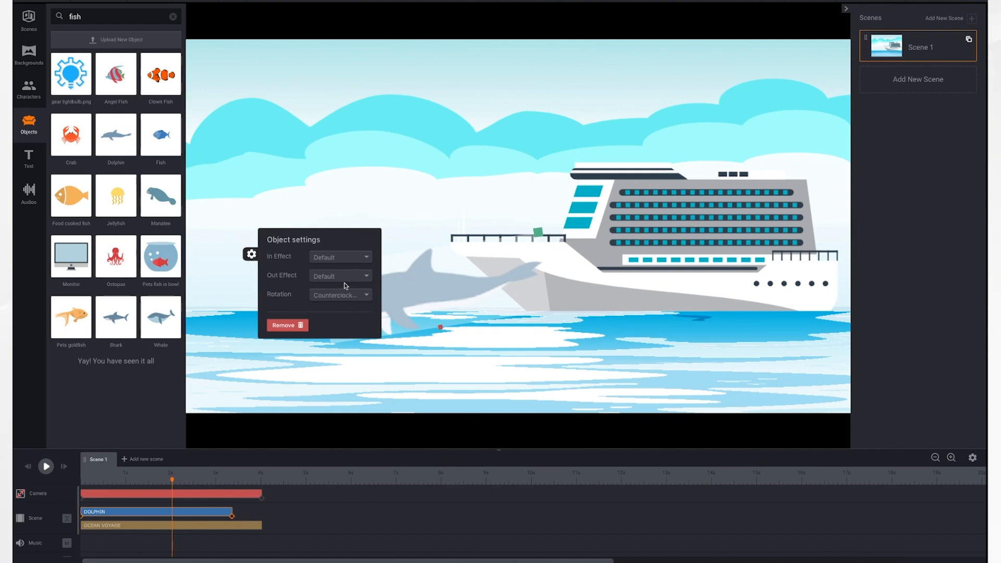
pyautogui.click(413, 210)
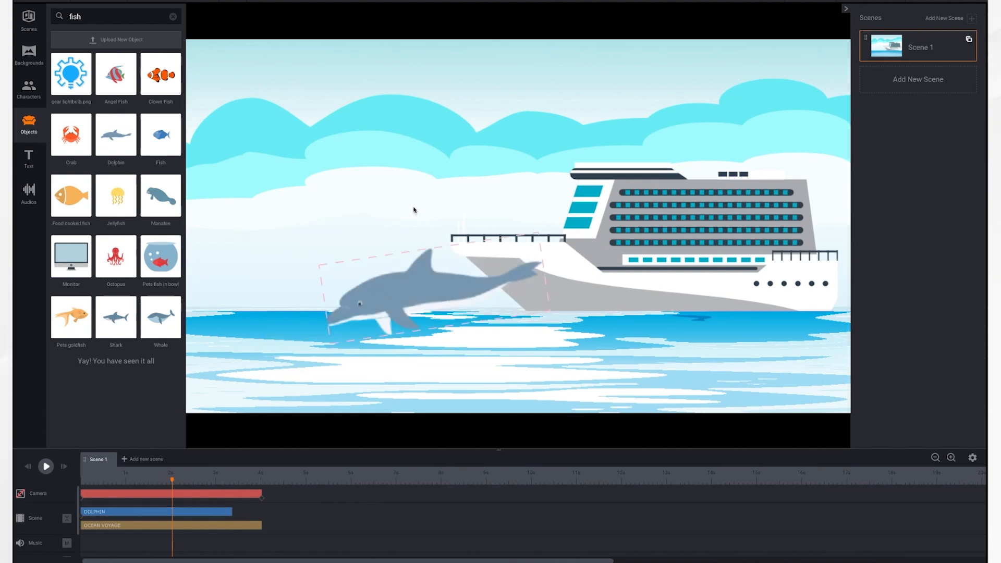
# - Set the dolphin's rotation direction back to Clockwise and close its object settings
pyautogui.rightClick(425, 290)
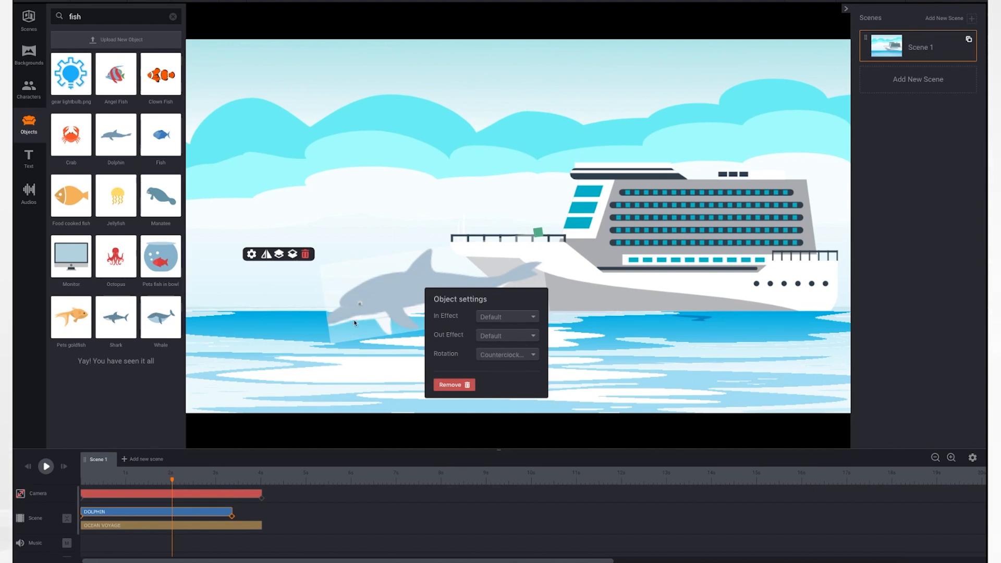
pyautogui.click(503, 357)
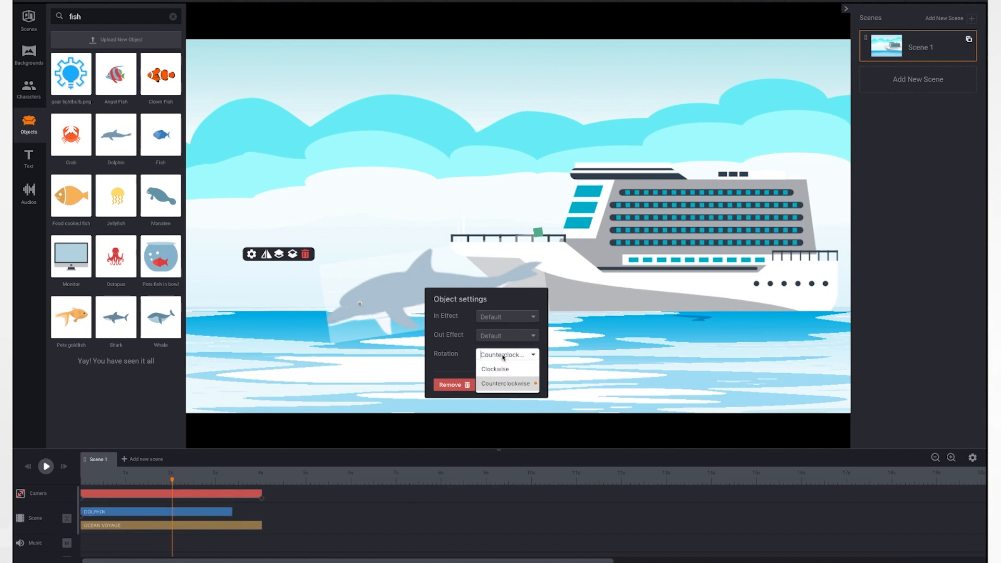
pyautogui.click(504, 370)
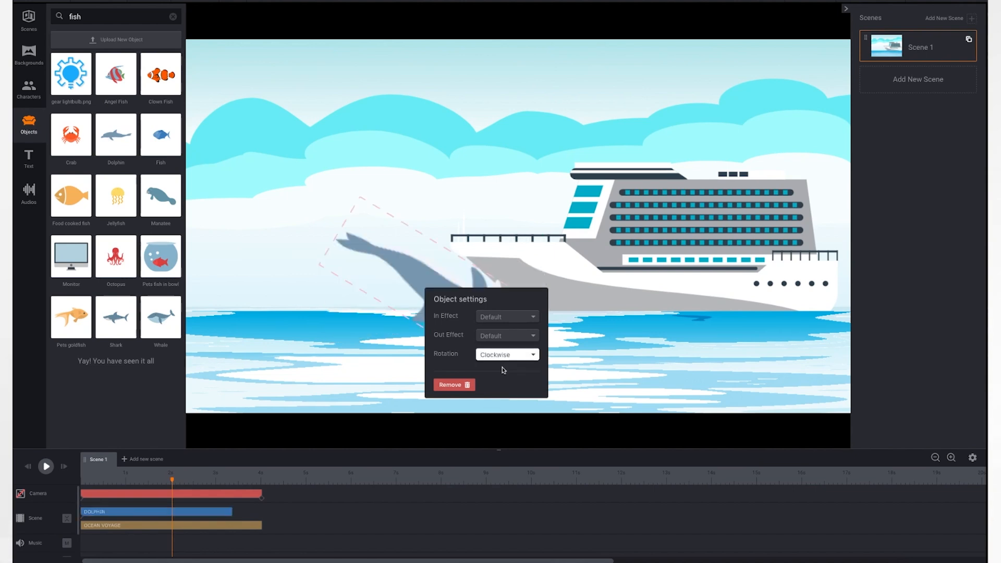
pyautogui.click(375, 337)
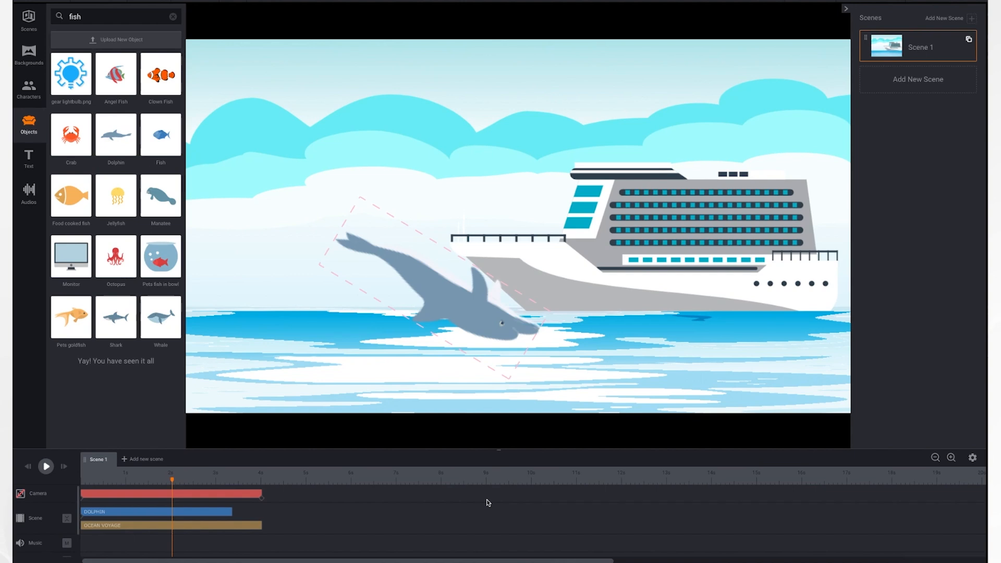